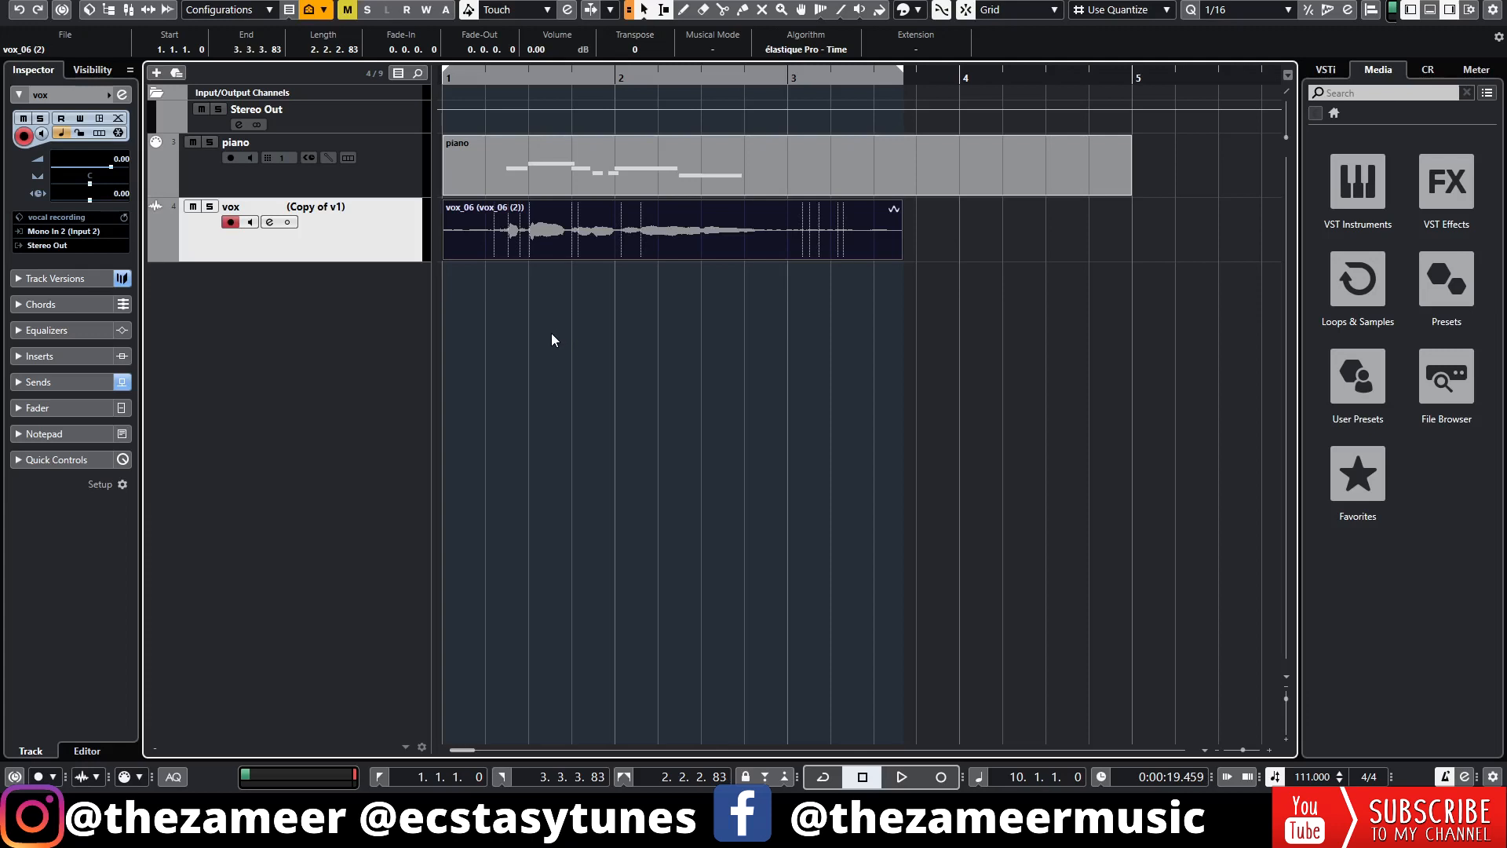
Step: Mute the vox track and listen to the piano melody on its own
{"action": "left_click", "coordinate": [490, 181]}
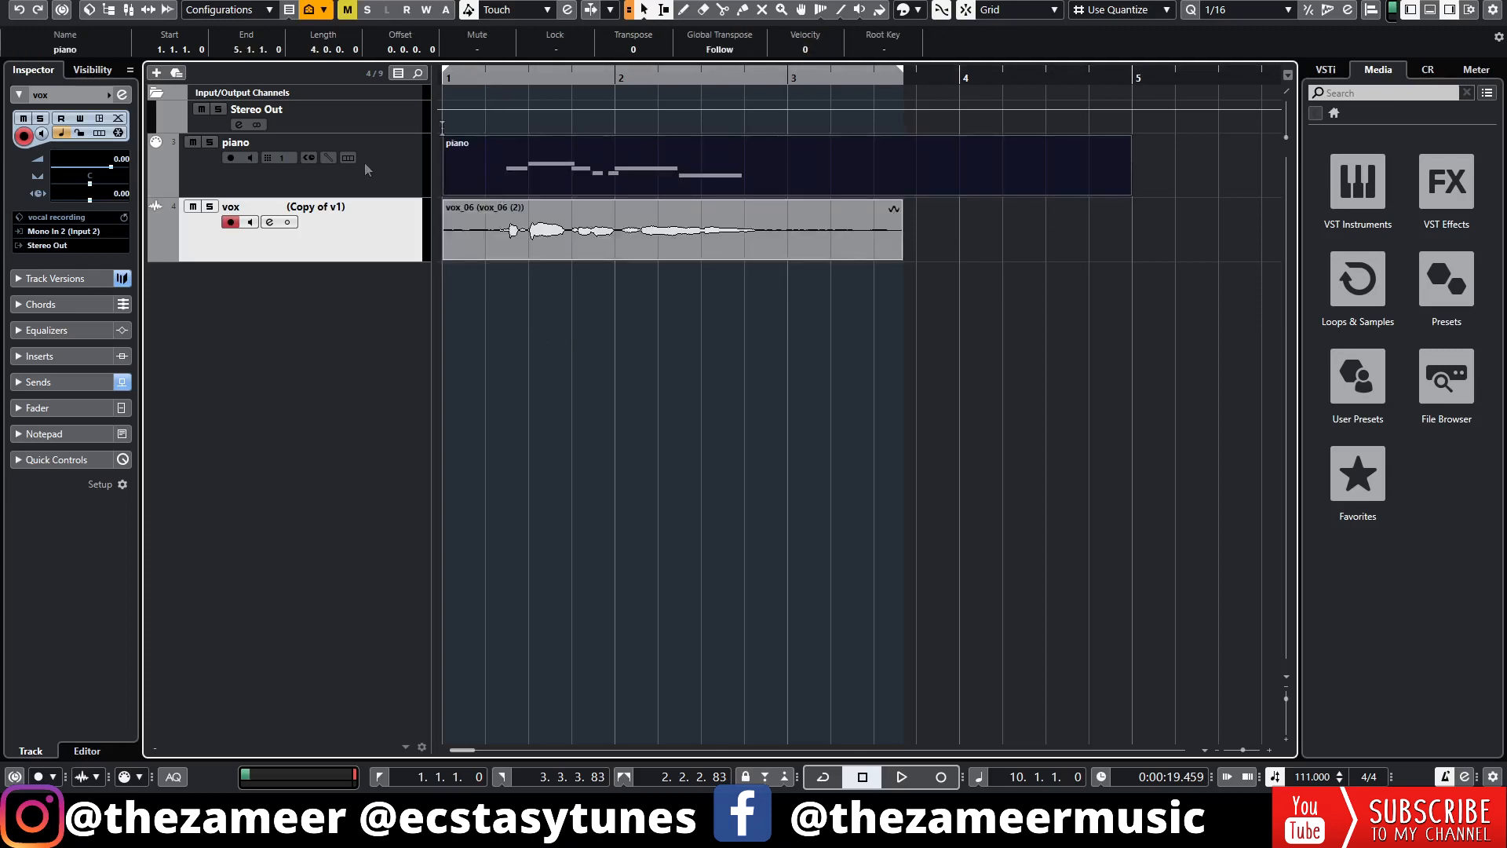
{"action": "left_click", "coordinate": [210, 142]}
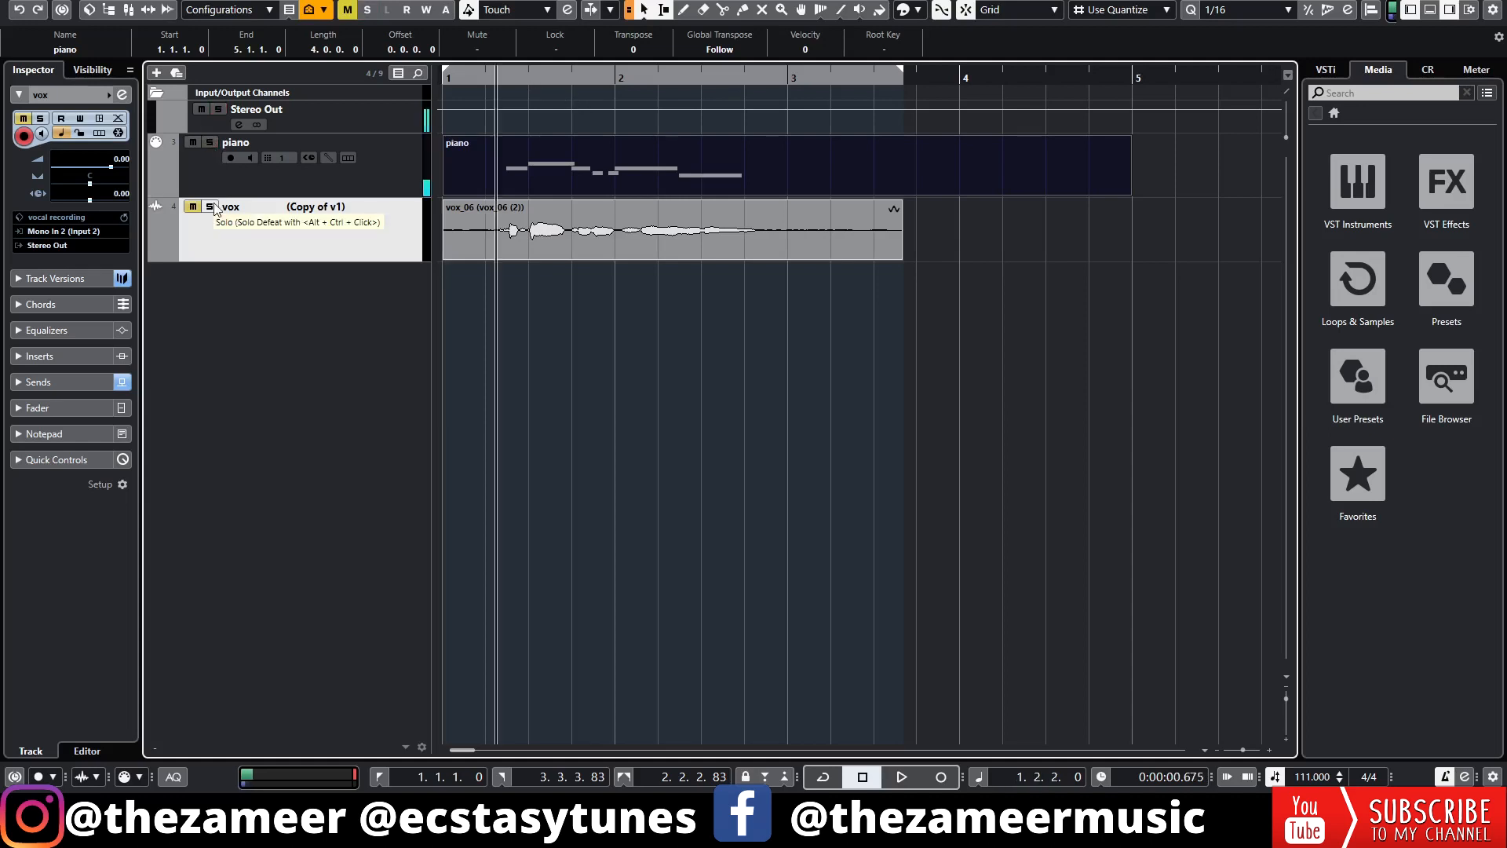
{"action": "key", "text": "space"}
{"action": "key", "text": "space"}
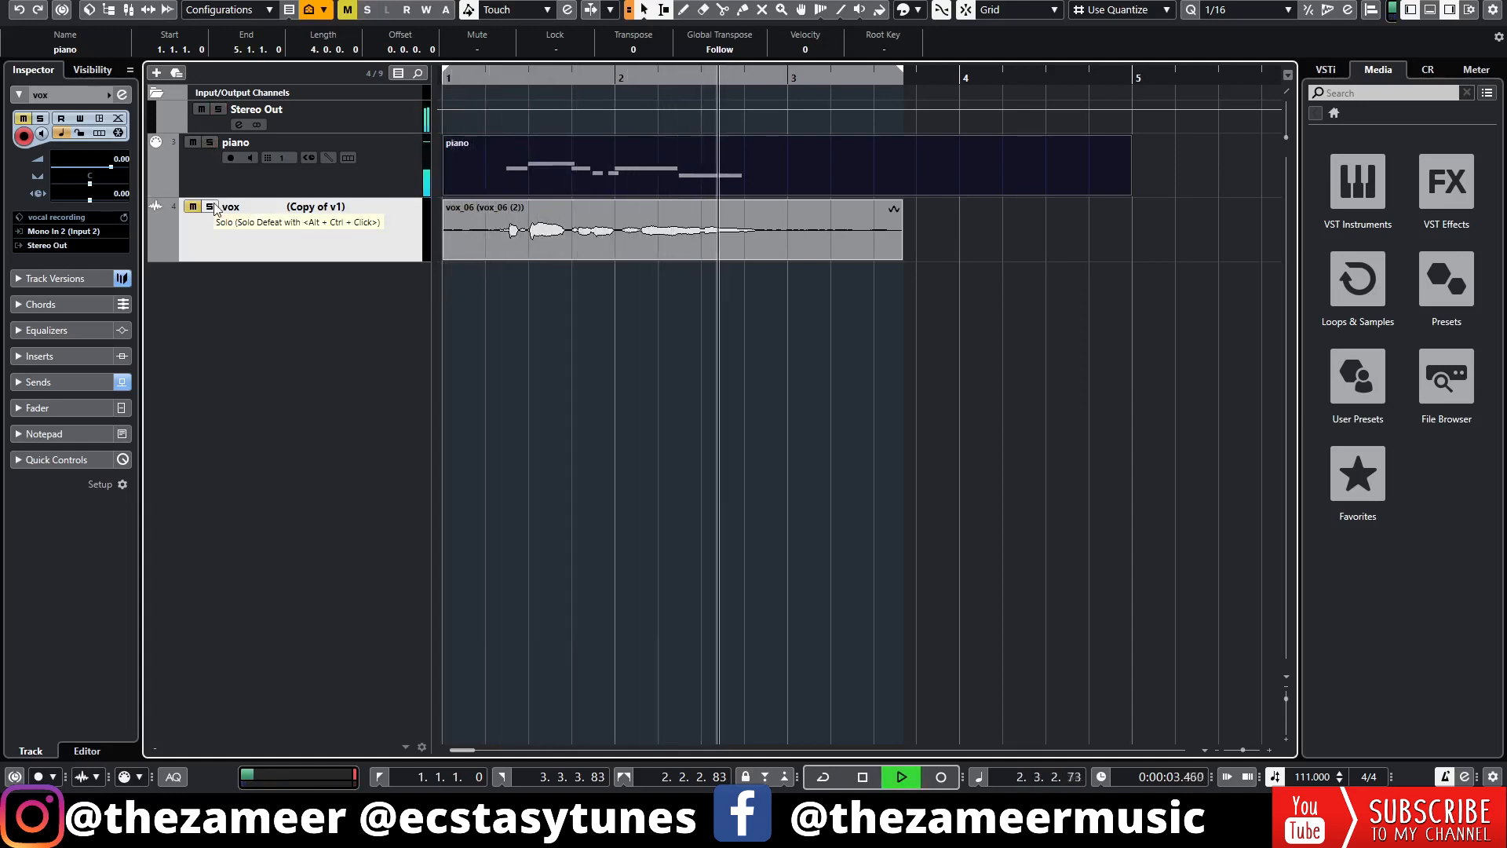
{"action": "key", "text": "space"}
Step: Mute the piano track instead and listen to the vox recording on its own
{"action": "left_click", "coordinate": [210, 142]}
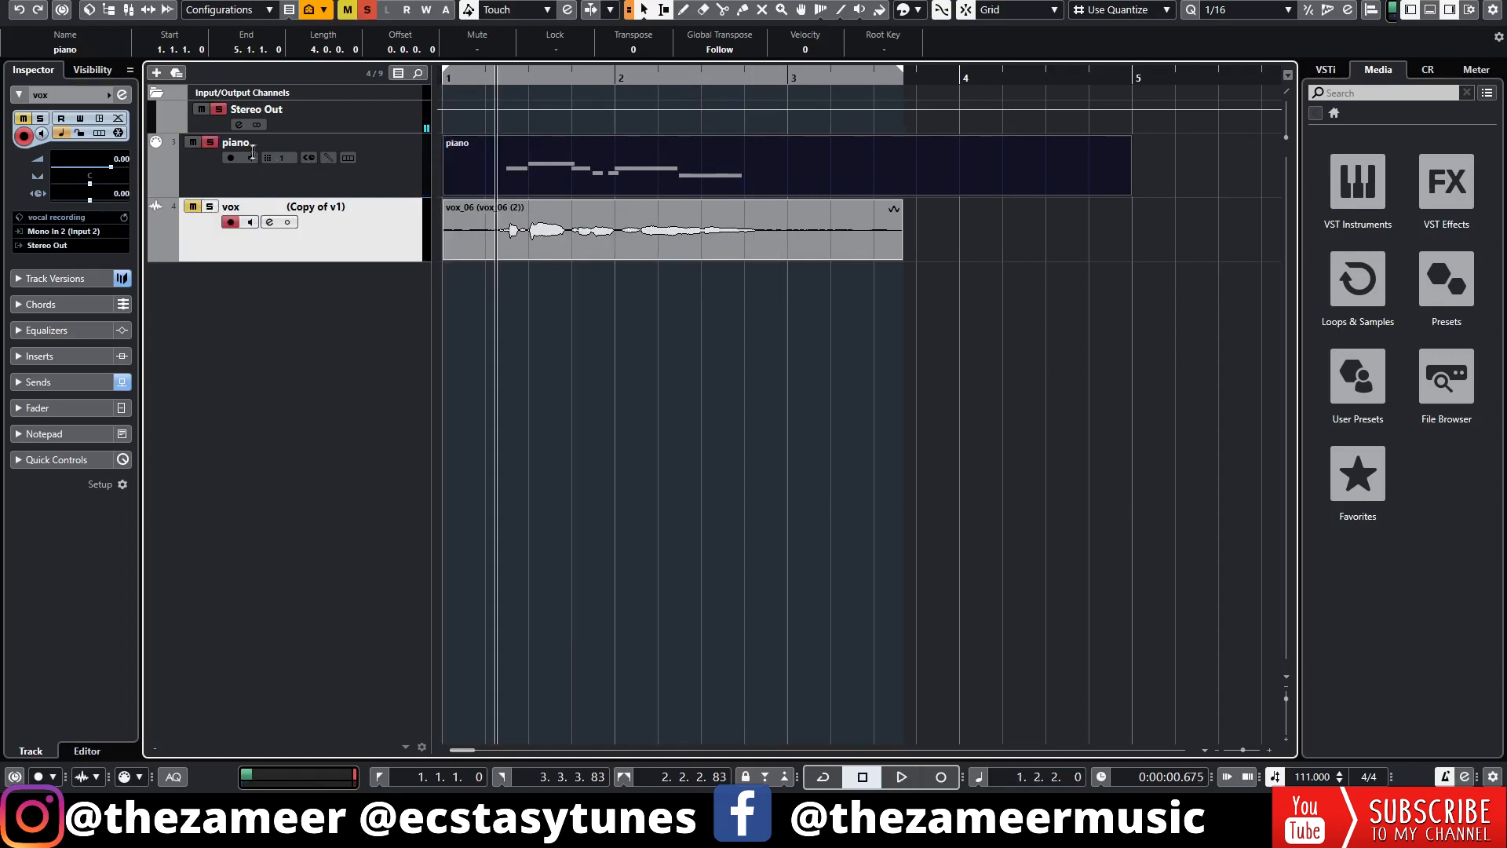
{"action": "left_click", "coordinate": [211, 142]}
{"action": "left_click", "coordinate": [190, 144]}
{"action": "key", "text": "space"}
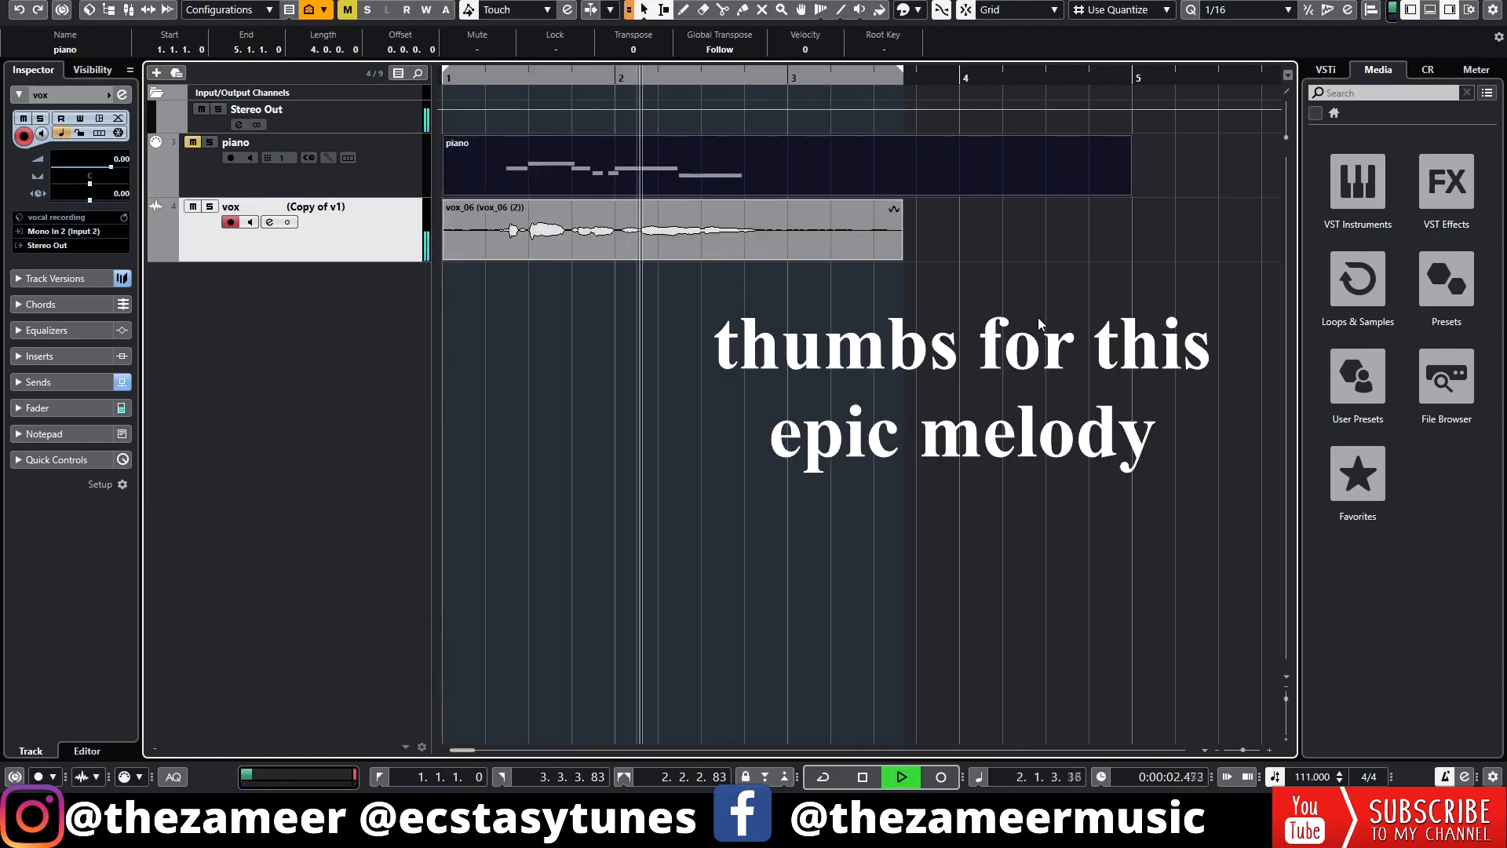
{"action": "key", "text": "space"}
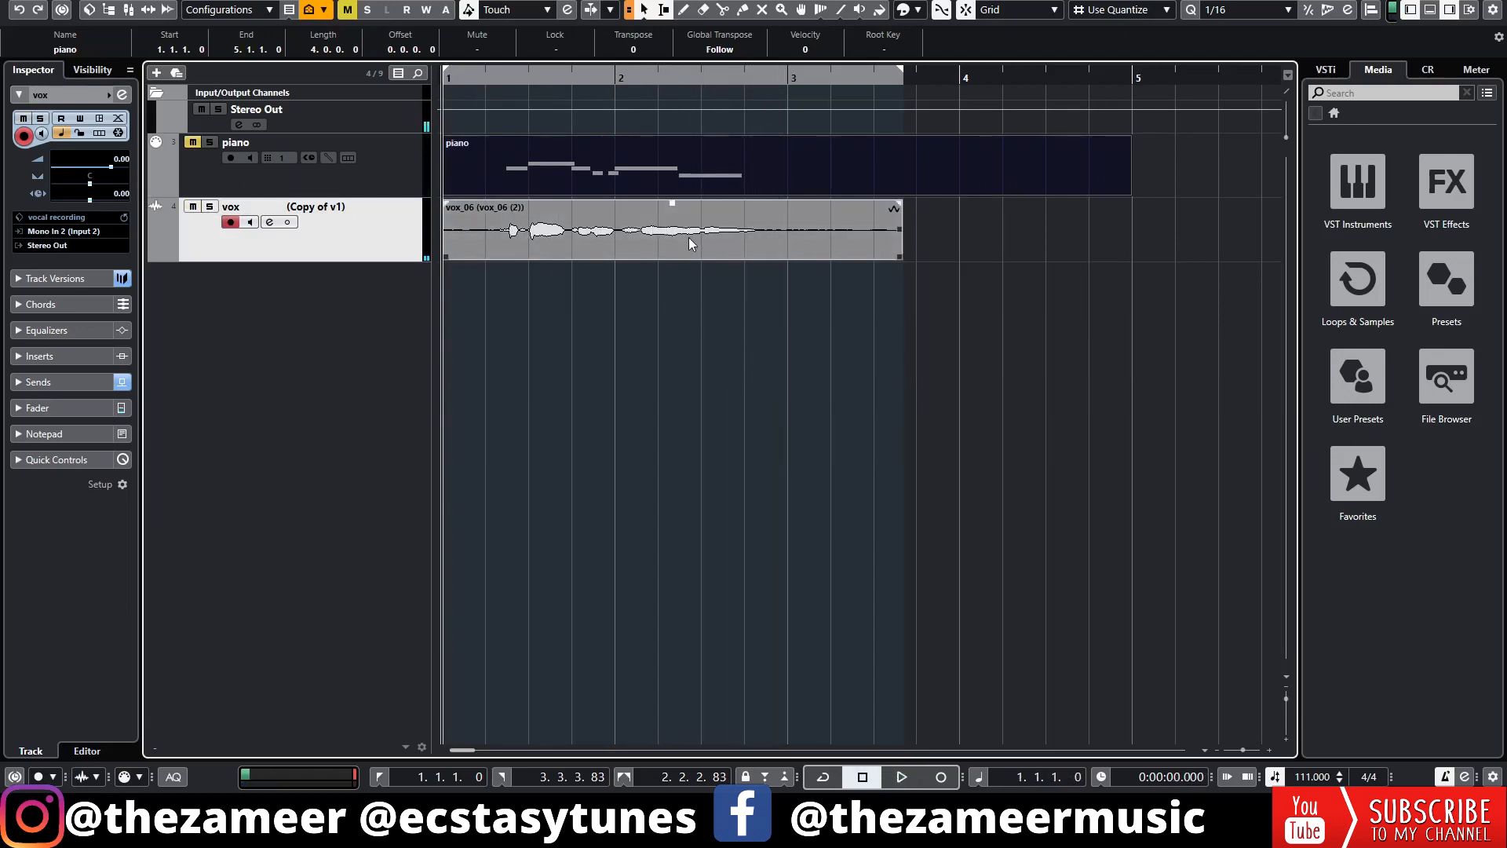
Step: Open the vox clip in the Sample Editor, try it in a separate window, and close it again
{"action": "left_click", "coordinate": [606, 164]}
{"action": "left_click", "coordinate": [633, 349]}
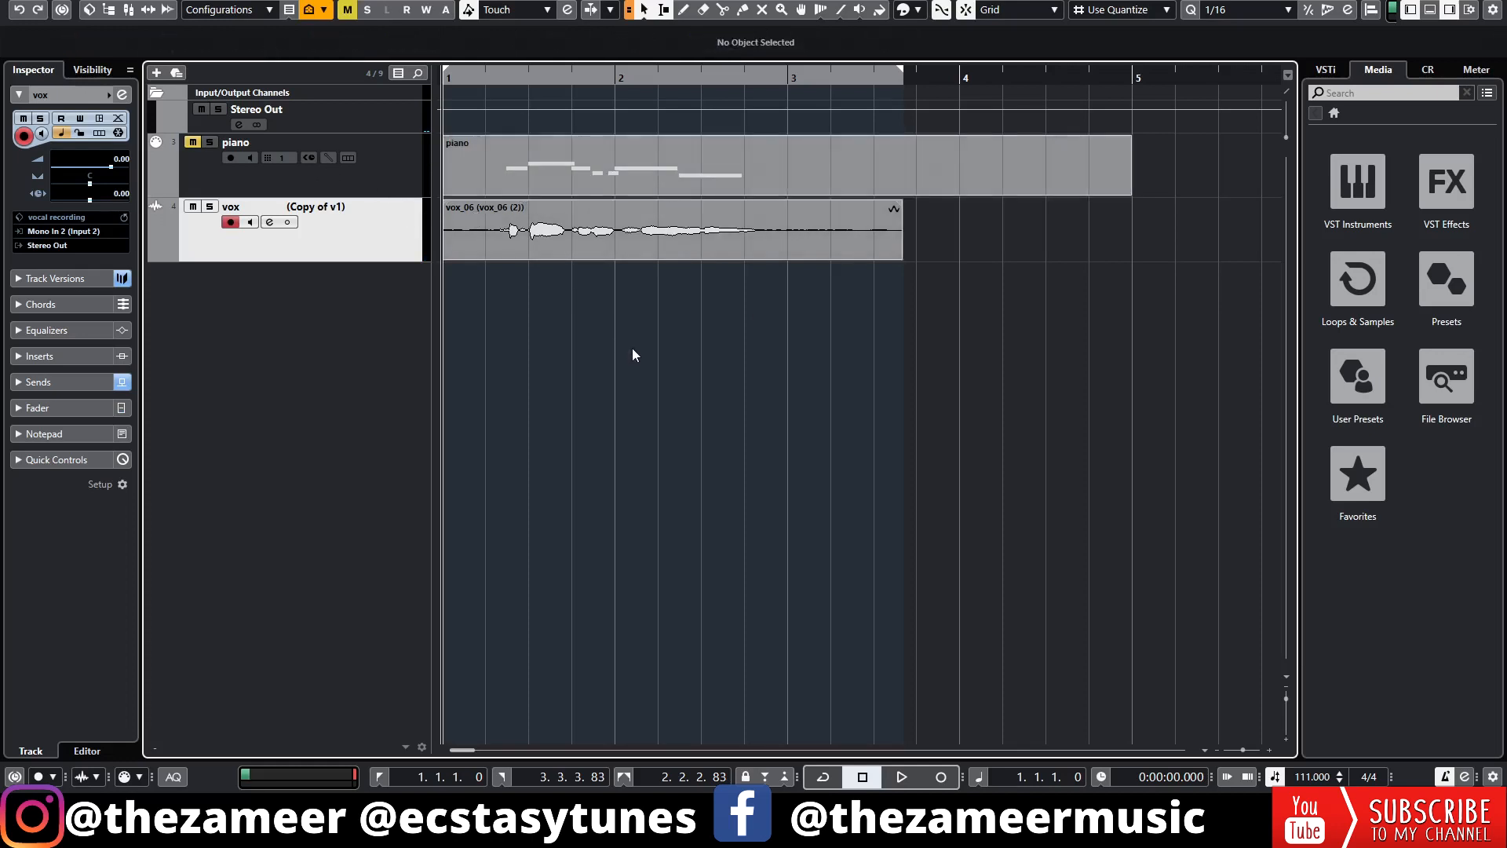
{"action": "double_click", "coordinate": [605, 248]}
{"action": "left_click", "coordinate": [633, 308]}
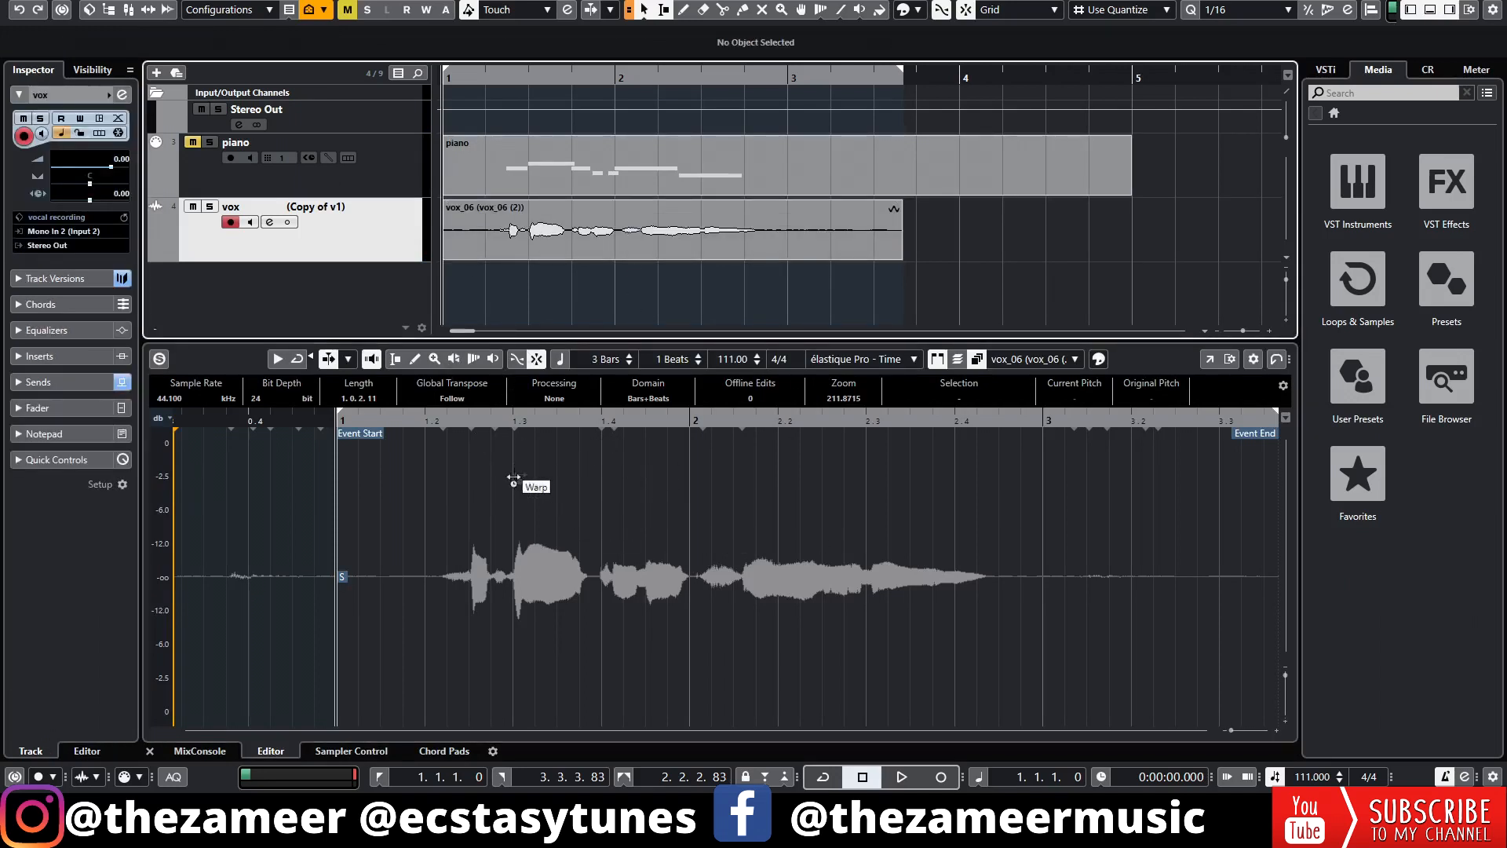
{"action": "left_click", "coordinate": [1210, 359]}
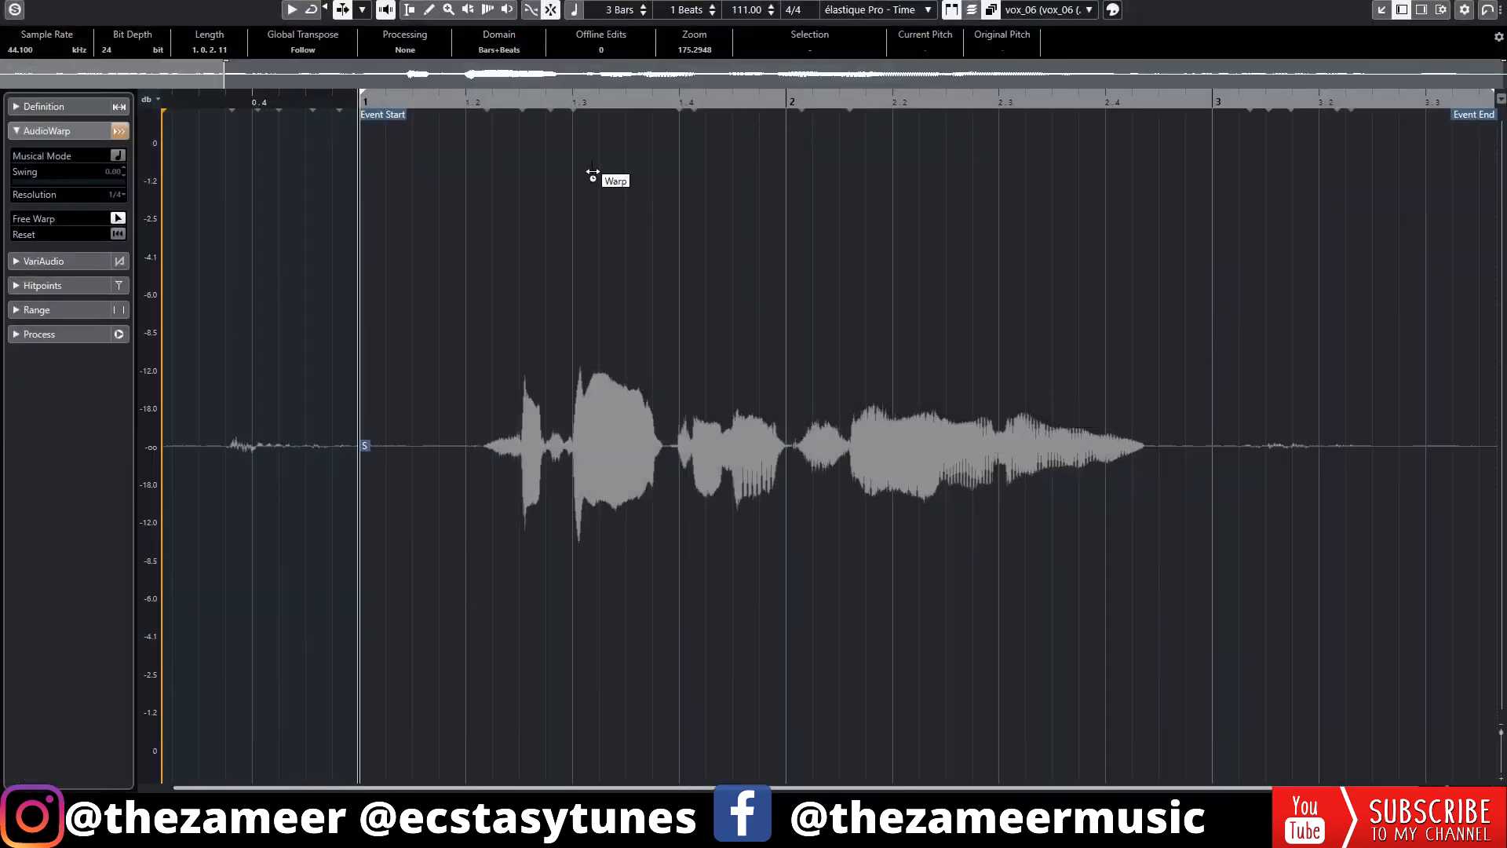
{"action": "key", "text": "Return"}
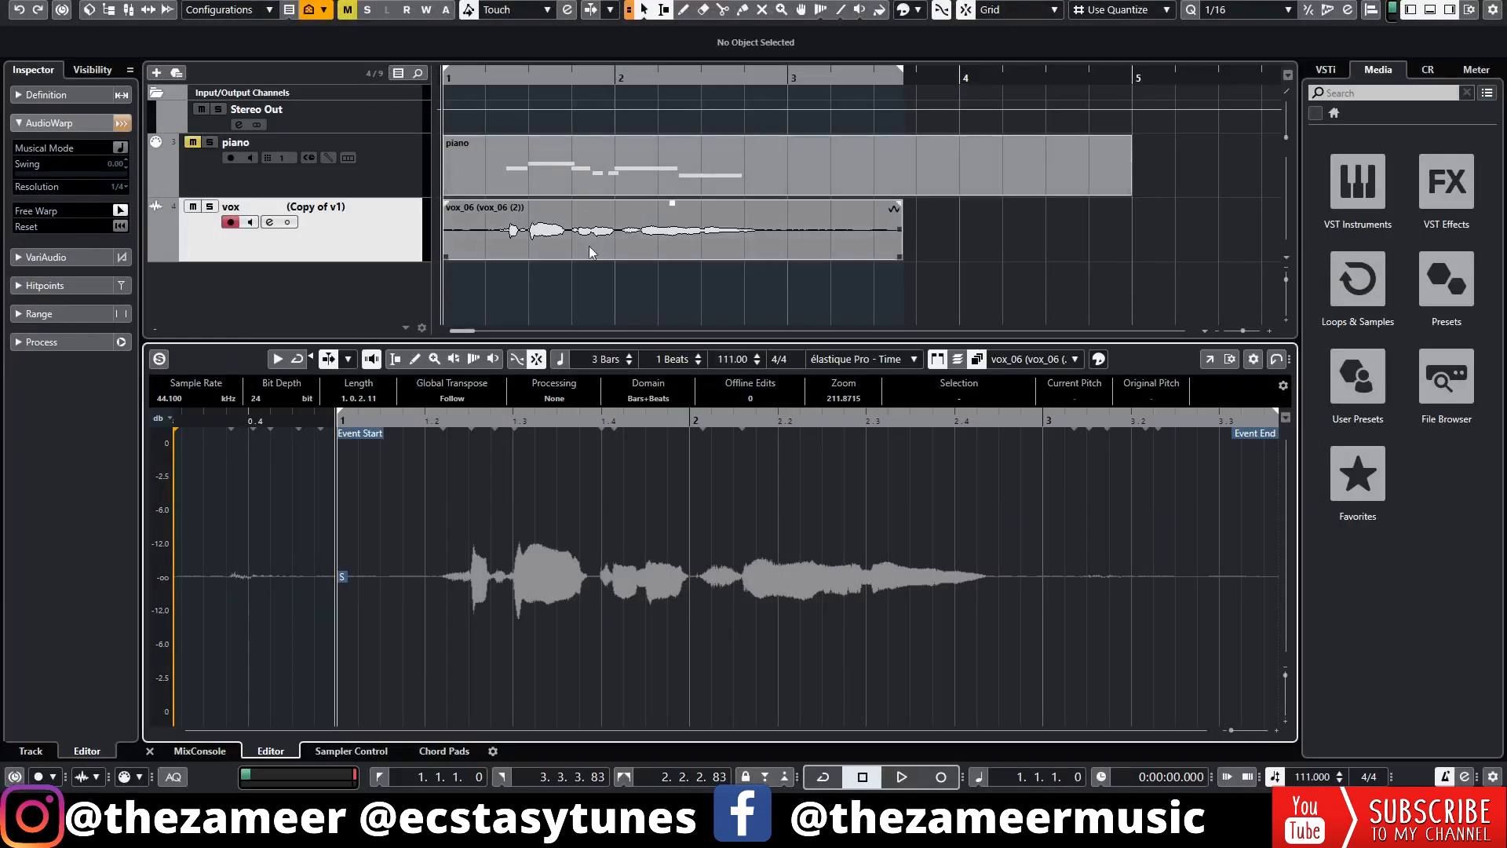
{"action": "left_click", "coordinate": [546, 181]}
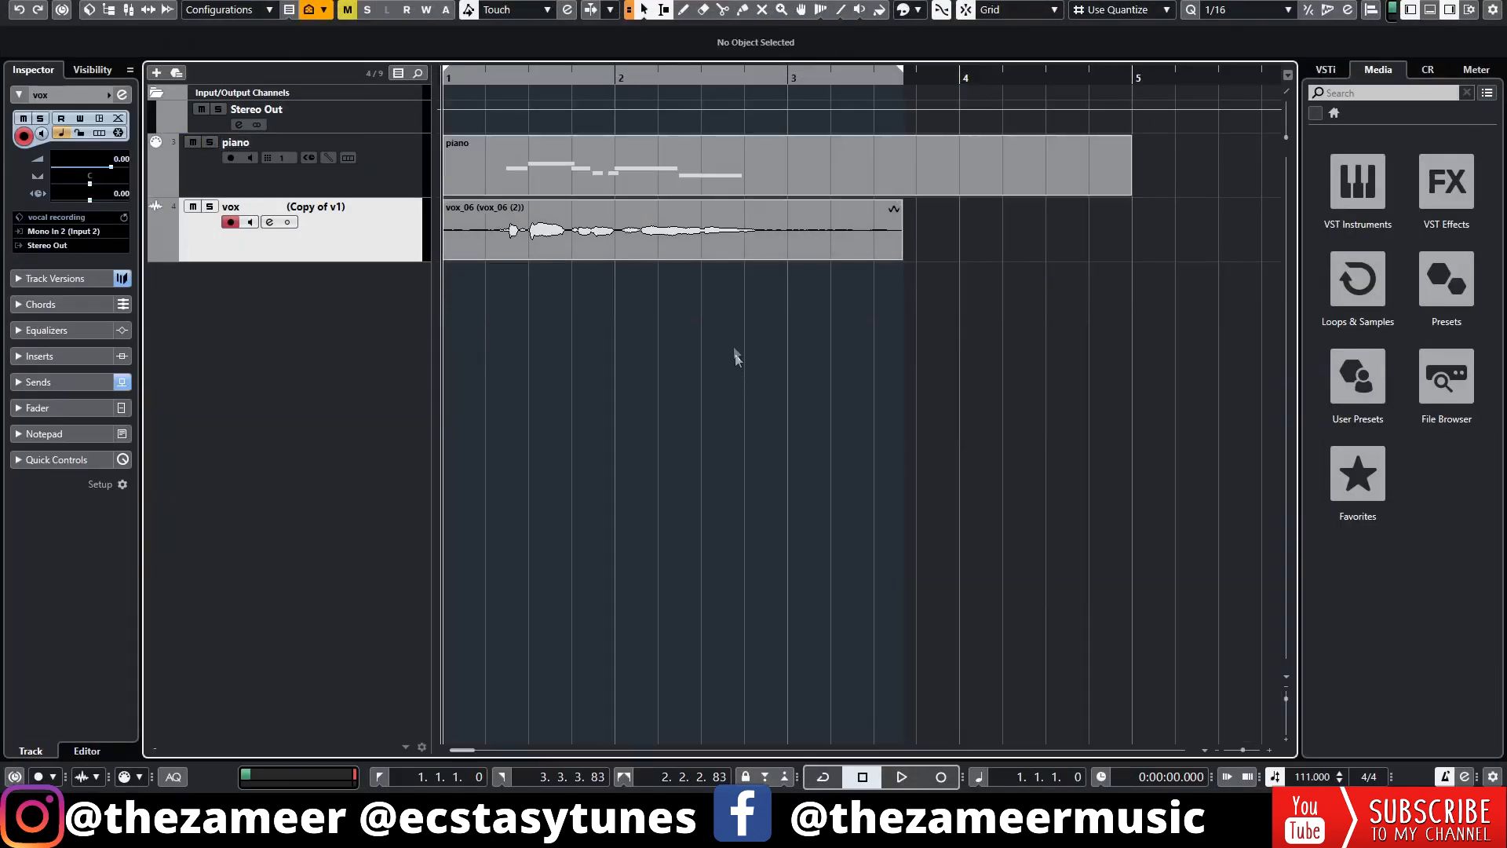
Step: Open the vox clip in the Sample Editor and activate Free Warp in AudioWarp
{"action": "left_click", "coordinate": [632, 243]}
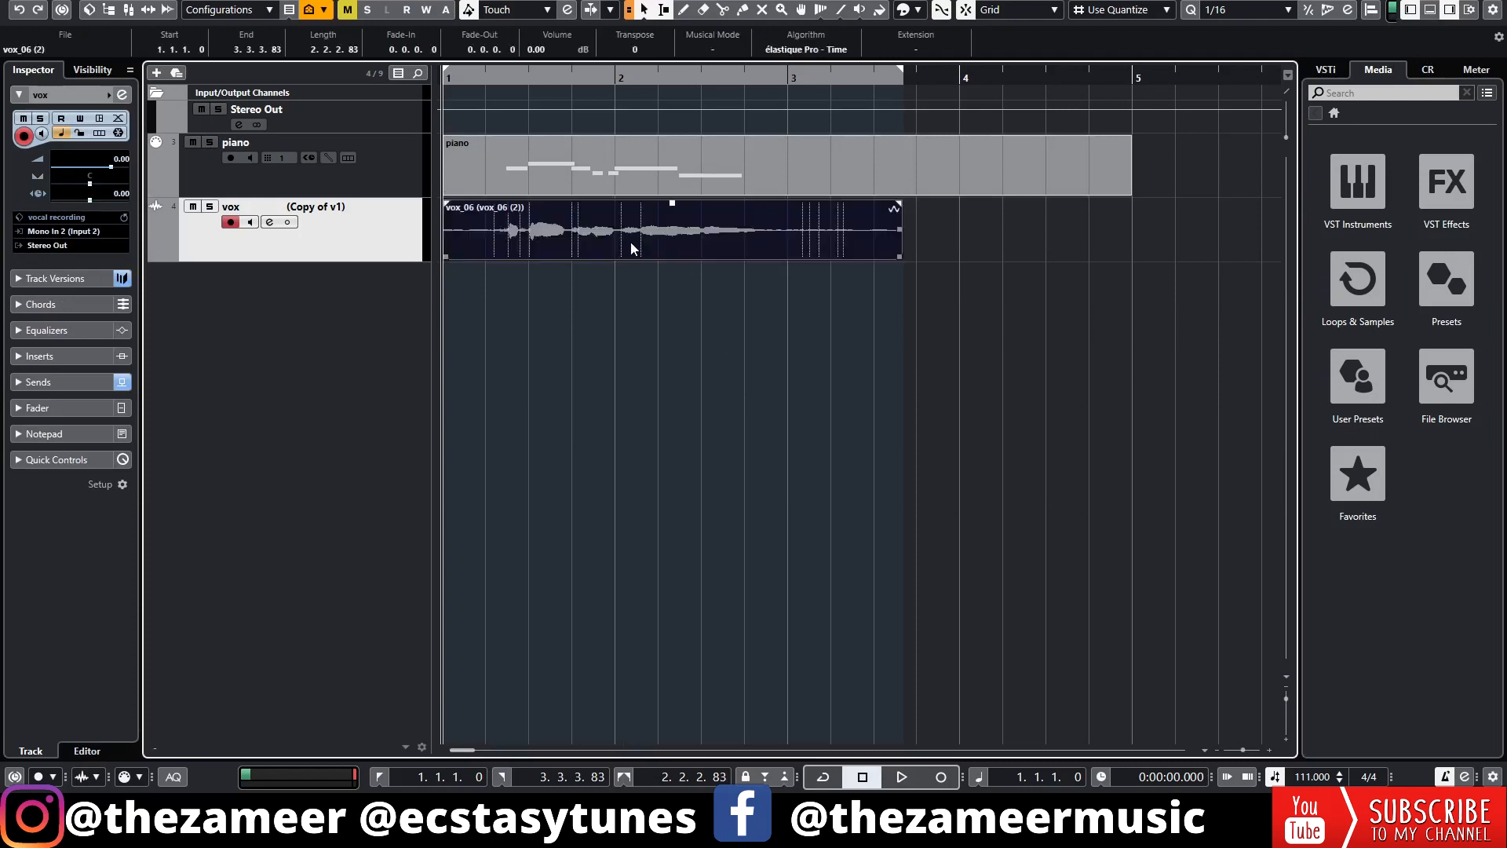
{"action": "double_click", "coordinate": [631, 243]}
{"action": "left_click", "coordinate": [53, 125]}
{"action": "left_click", "coordinate": [52, 126]}
{"action": "left_click", "coordinate": [119, 211]}
Step: Place four trial warp markers across the vox waveform and delete them again
{"action": "left_click", "coordinate": [402, 484]}
{"action": "left_click", "coordinate": [481, 485]}
{"action": "left_click", "coordinate": [602, 484]}
{"action": "left_click", "coordinate": [742, 484]}
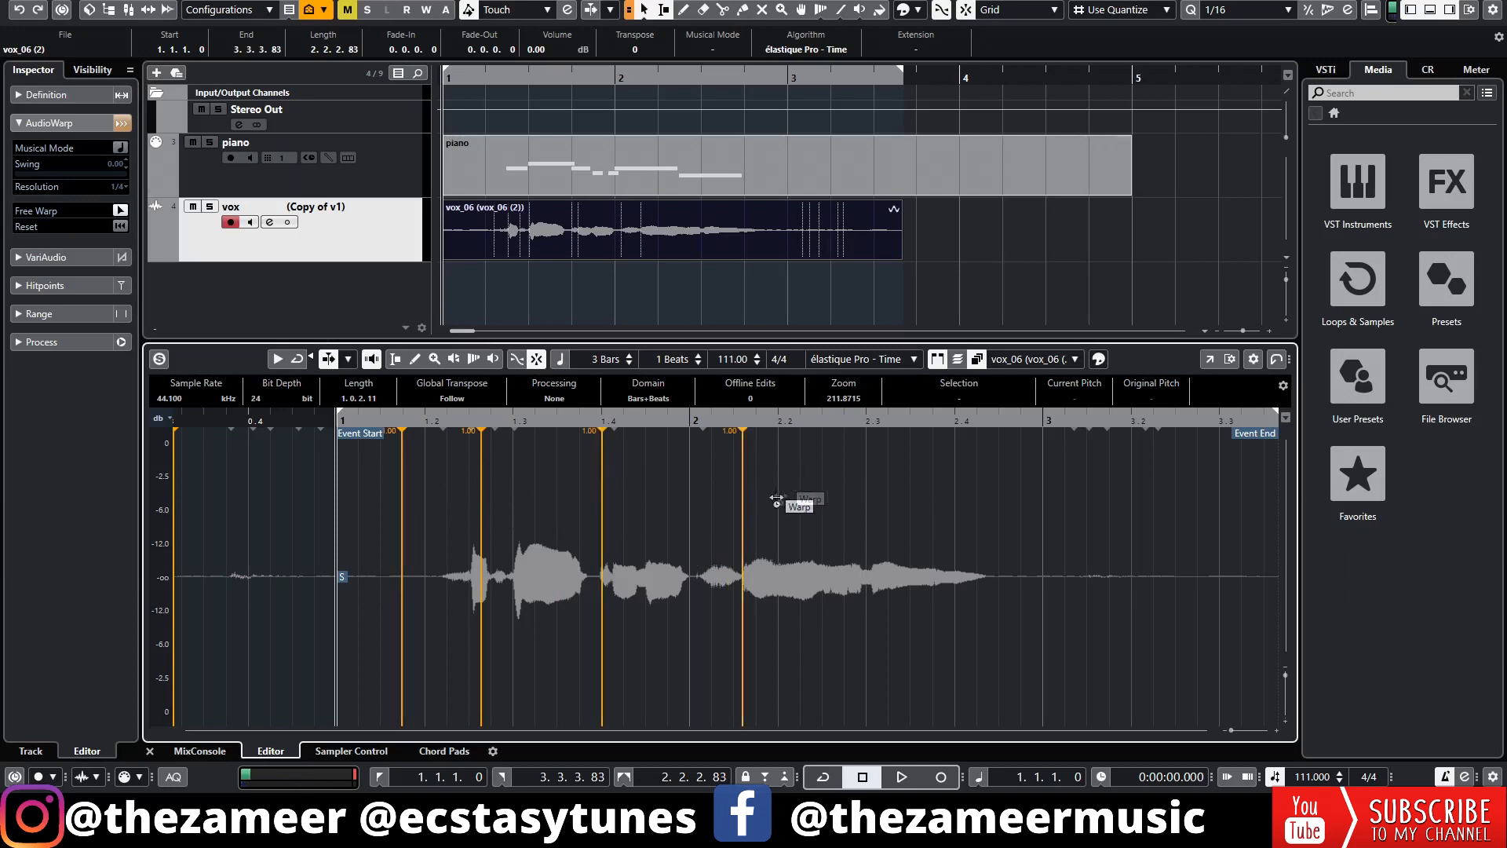
{"action": "left_click", "coordinate": [743, 478], "text": "alt+shift"}
{"action": "left_click", "coordinate": [602, 462], "text": "alt+shift"}
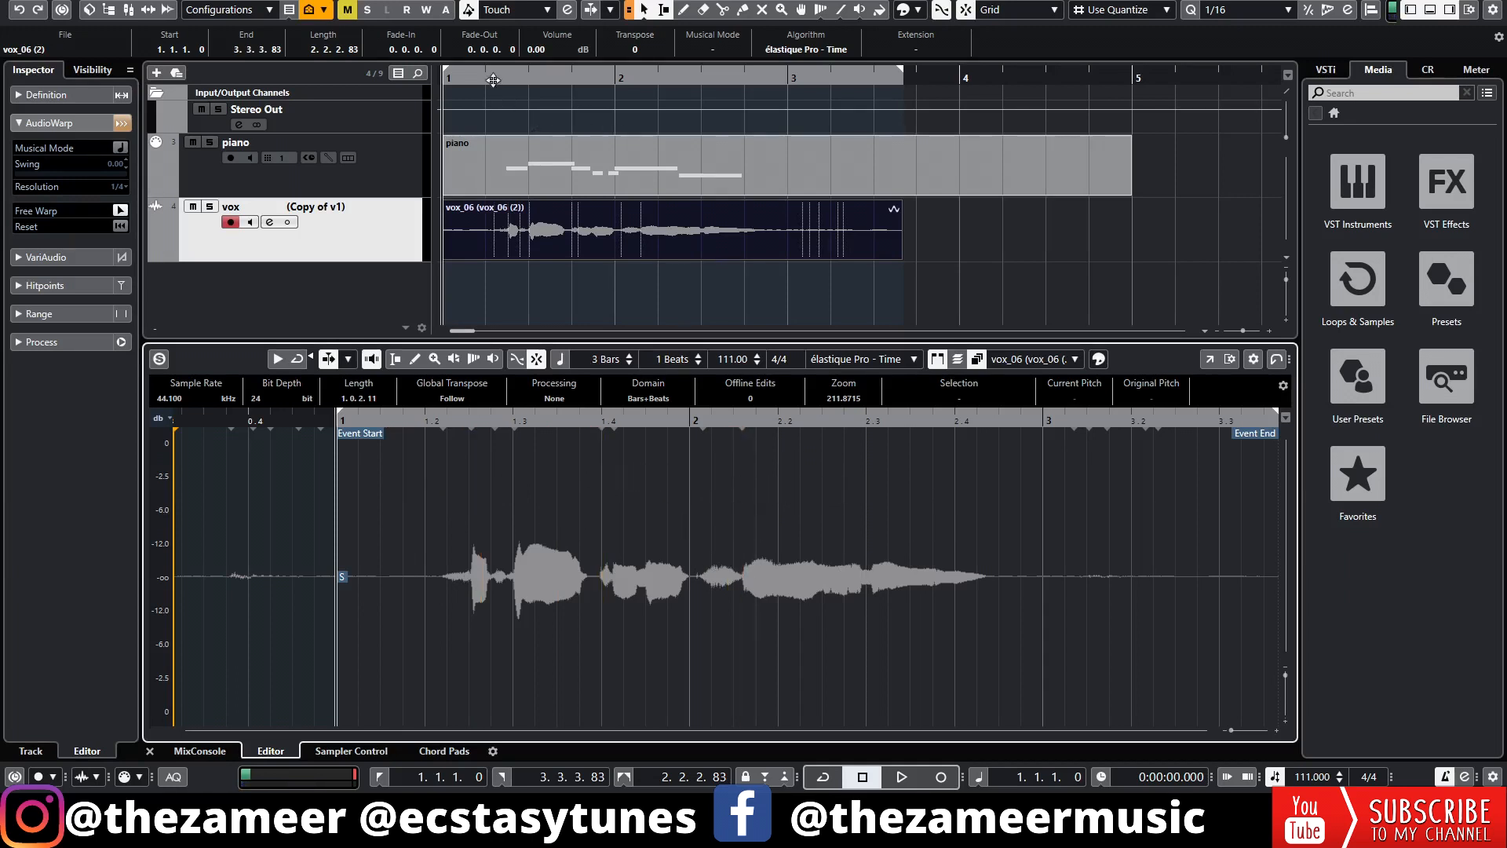
Step: Anchor the vox with a warp marker near 1.2 and warp the first syllable's onset to the first piano note at 1.2.3.0
{"action": "left_click_drag", "start_coordinate": [493, 80], "coordinate": [597, 122]}
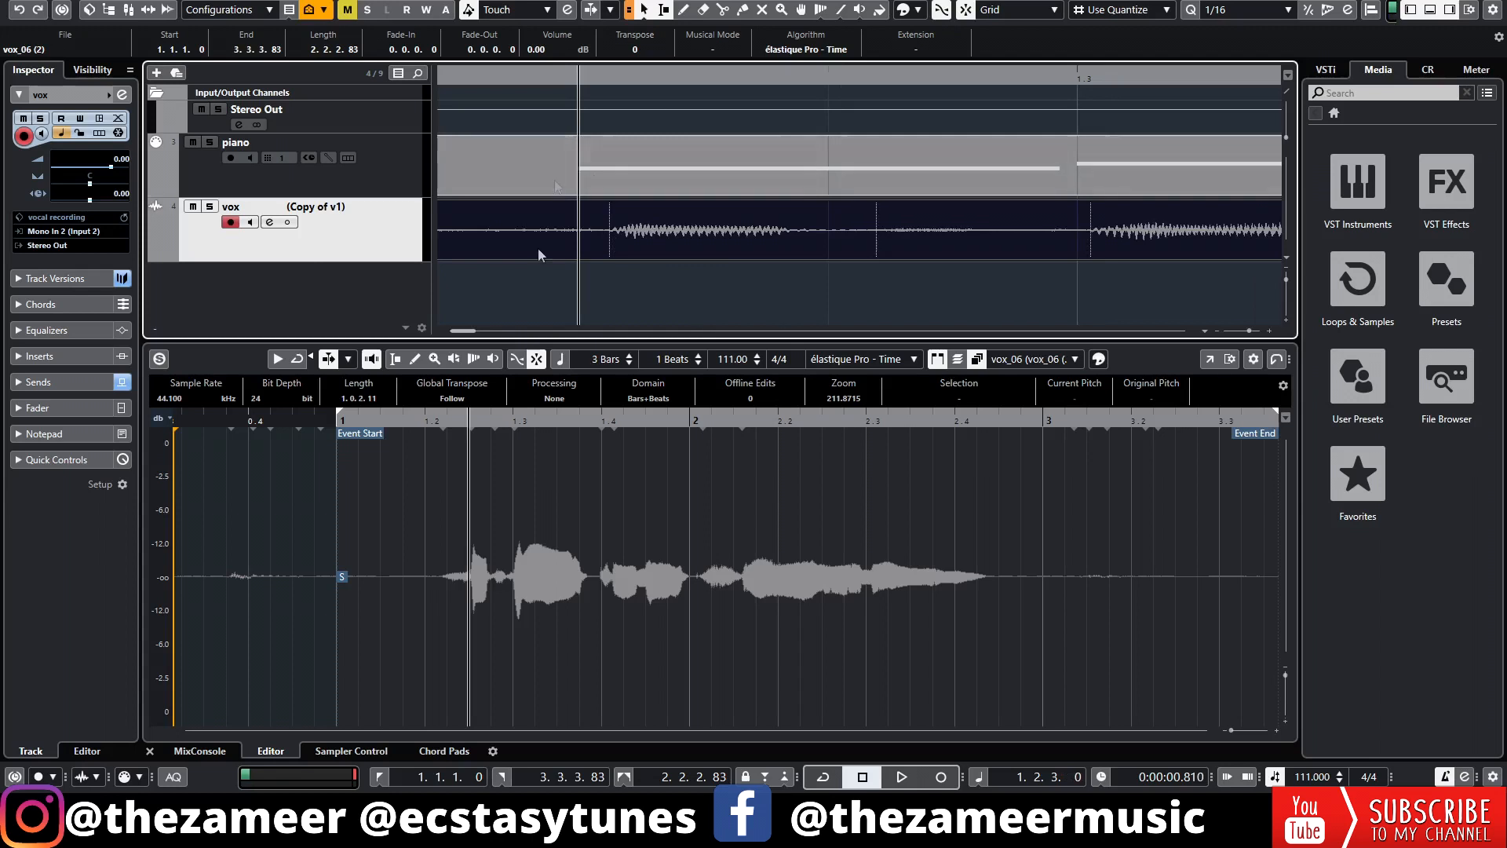
{"action": "scroll", "coordinate": [426, 547], "scroll_direction": "up", "scroll_amount": 5, "text": "ctrl"}
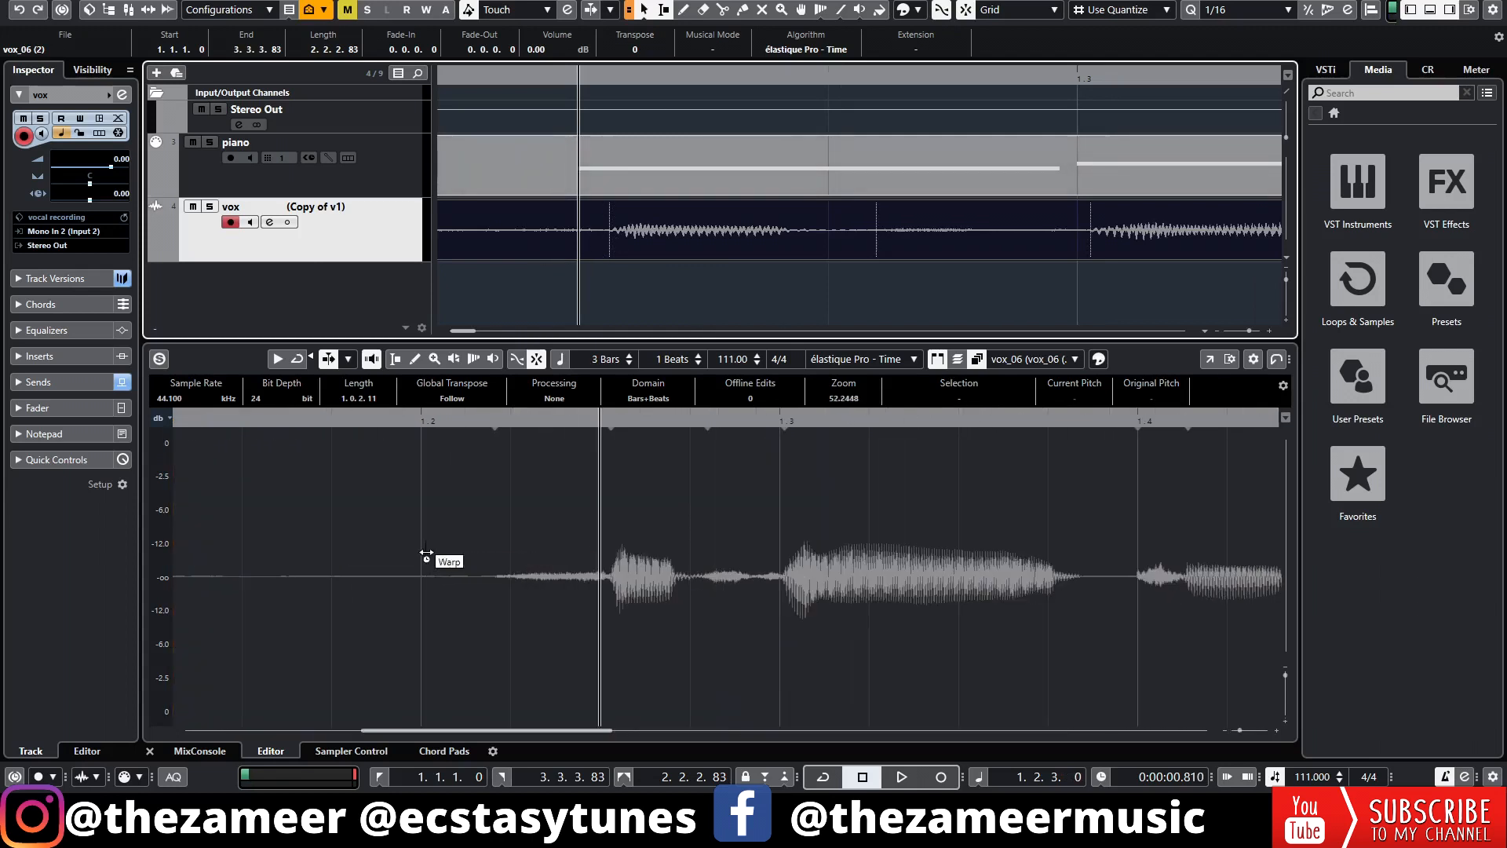
{"action": "left_click", "coordinate": [418, 491]}
{"action": "left_click_drag", "start_coordinate": [615, 478], "coordinate": [605, 481]}
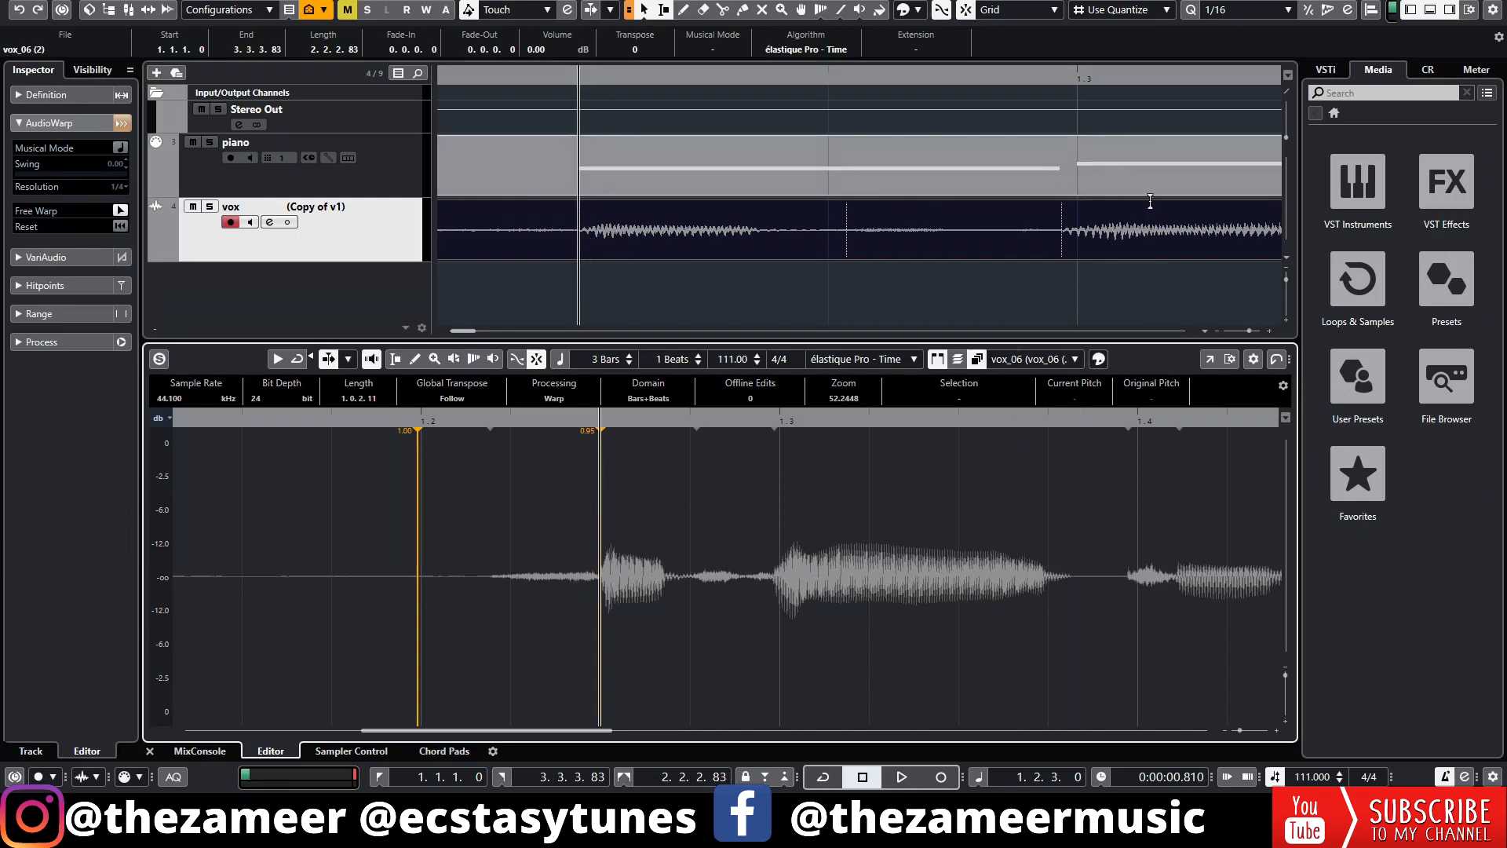
Step: Warp the second vox syllable's onset to the second piano note at 1.3.1.0
{"action": "left_click", "coordinate": [1071, 227]}
{"action": "left_click", "coordinate": [1078, 74]}
{"action": "left_click", "coordinate": [777, 524]}
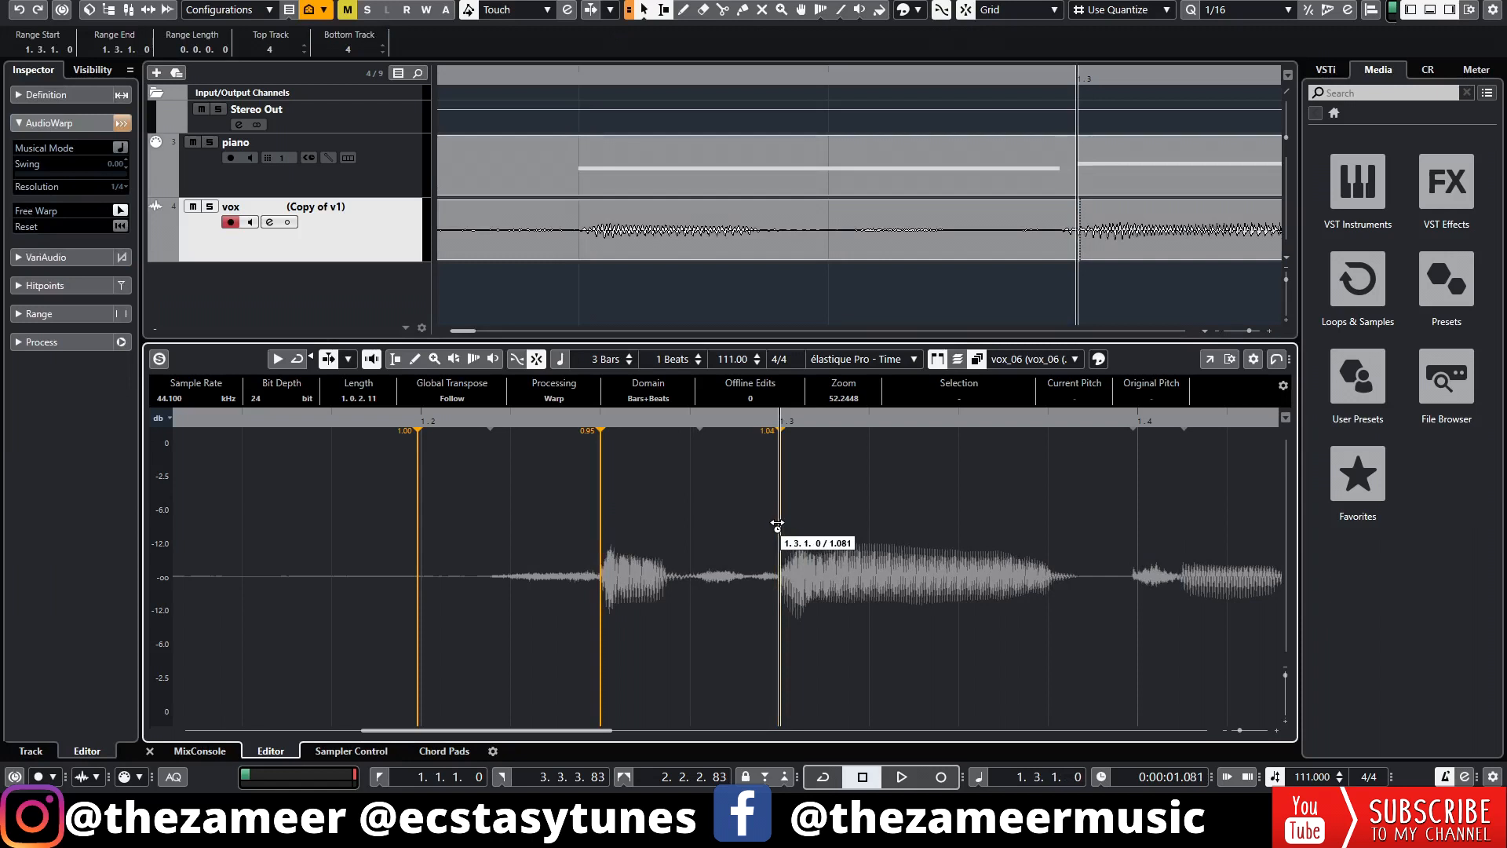
Step: Play the warped opening of the vox with the piano and compare the timing of the next note at 1.4.1.0
{"action": "scroll", "coordinate": [1002, 285], "scroll_direction": "down", "scroll_amount": 4}
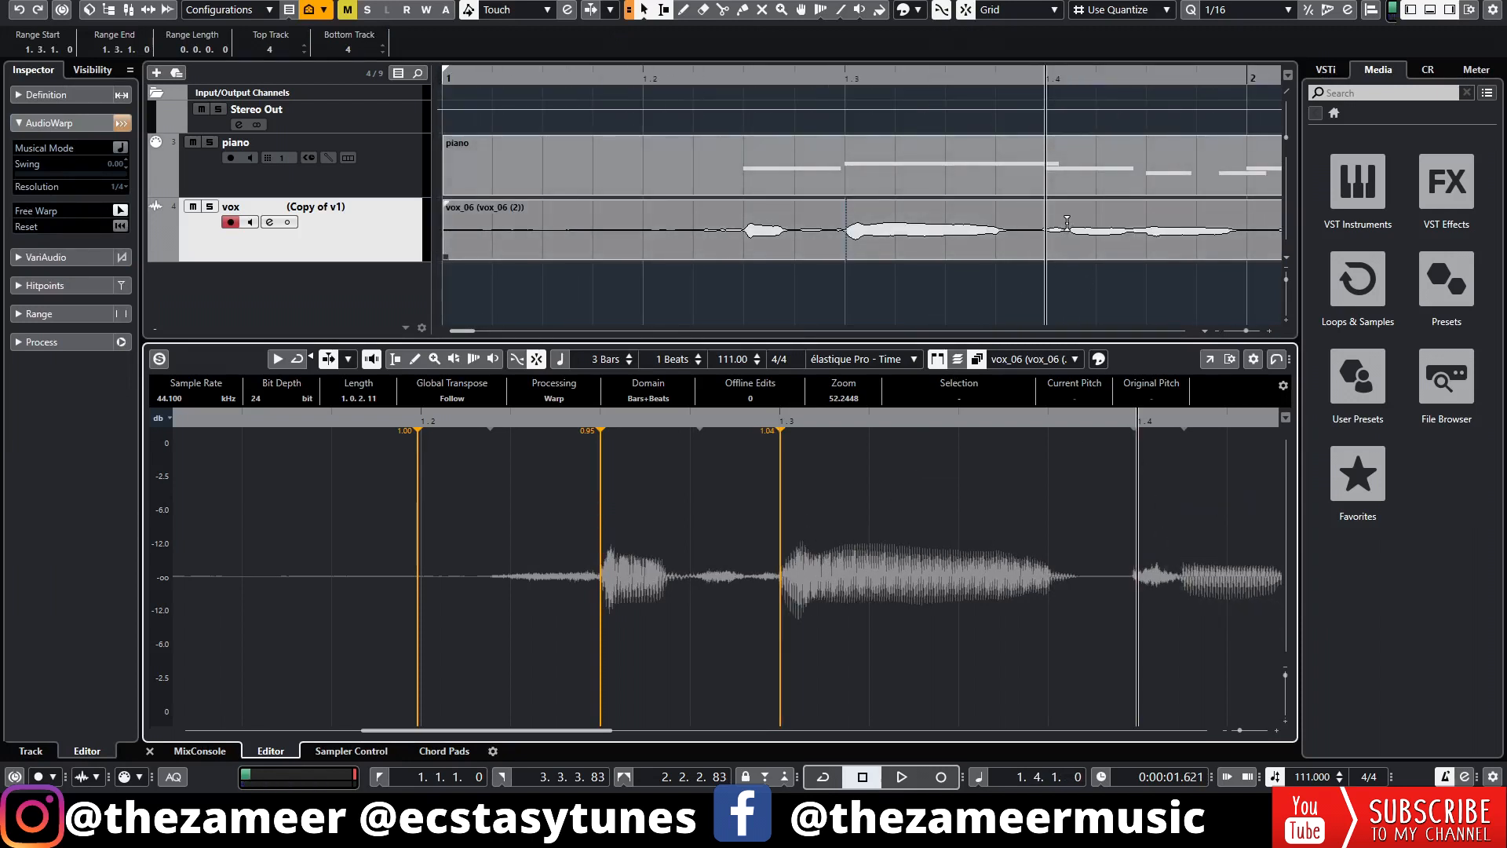
{"action": "double_click", "coordinate": [636, 77]}
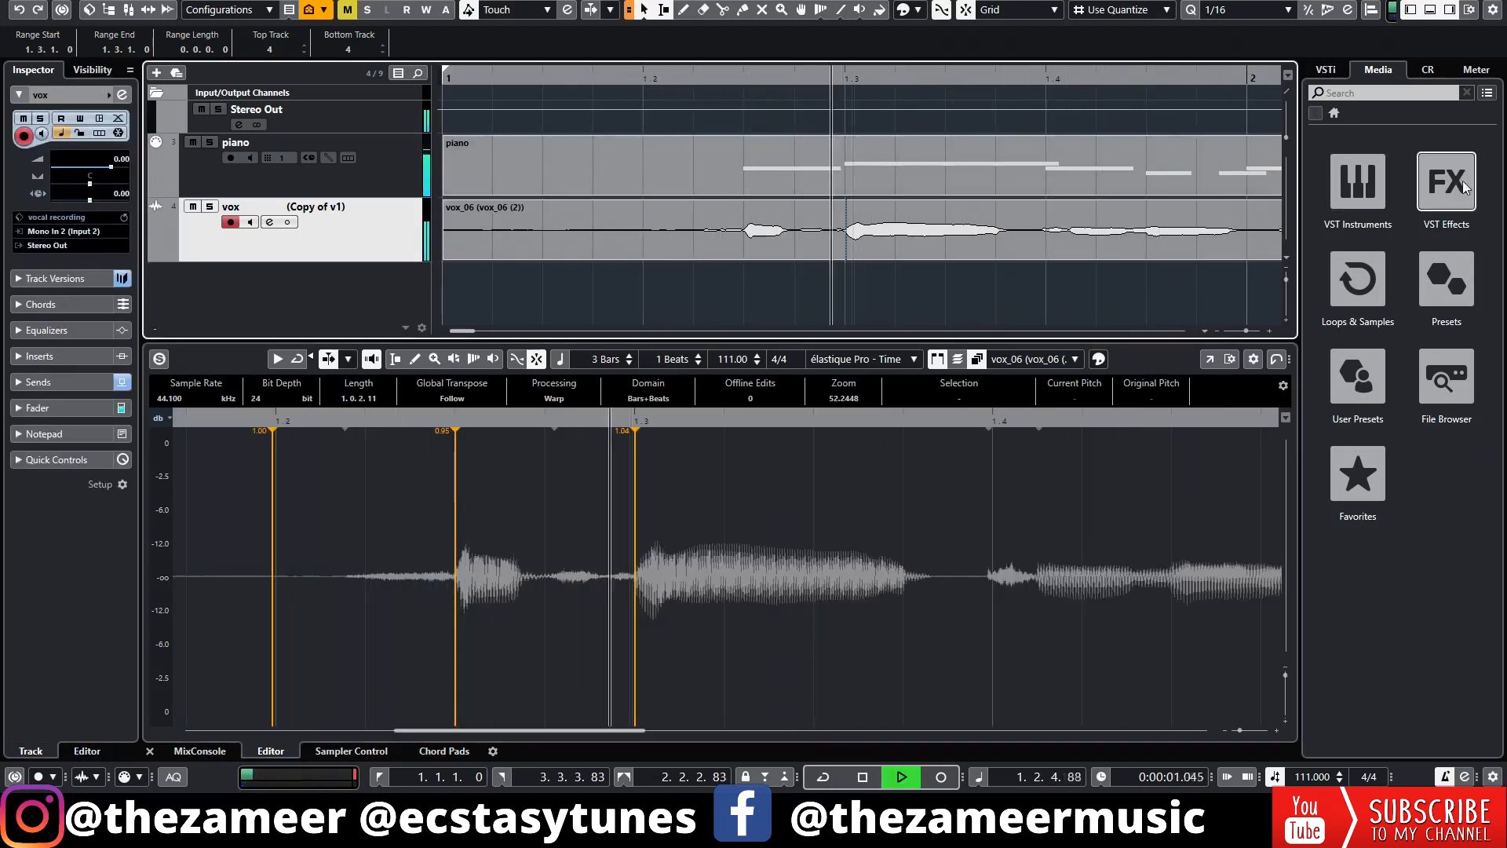
{"action": "key", "text": "space"}
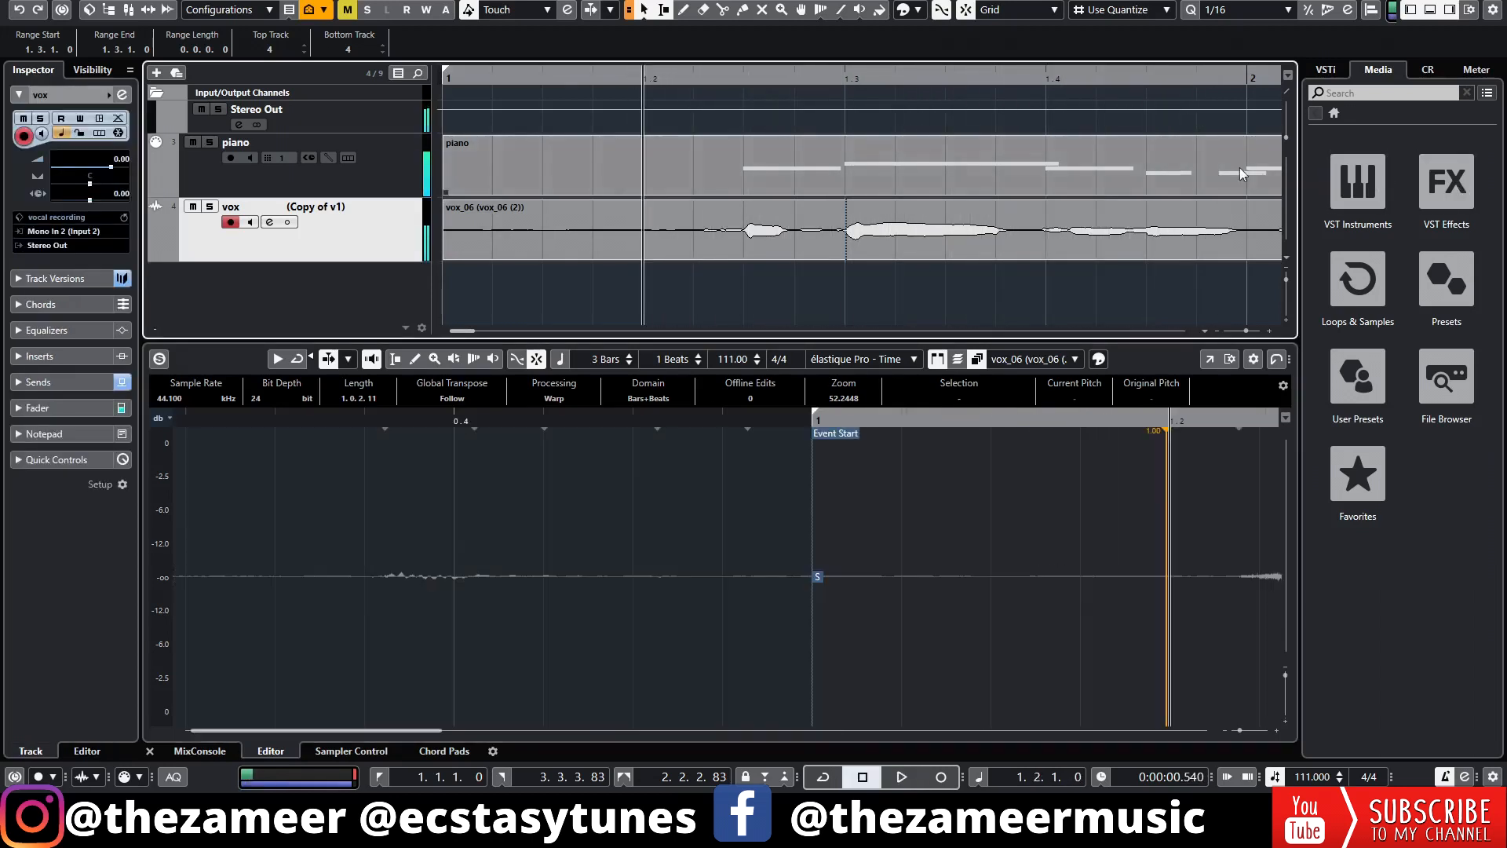
{"action": "left_click", "coordinate": [1044, 77]}
{"action": "scroll", "coordinate": [1108, 482], "scroll_direction": "down", "scroll_amount": 5}
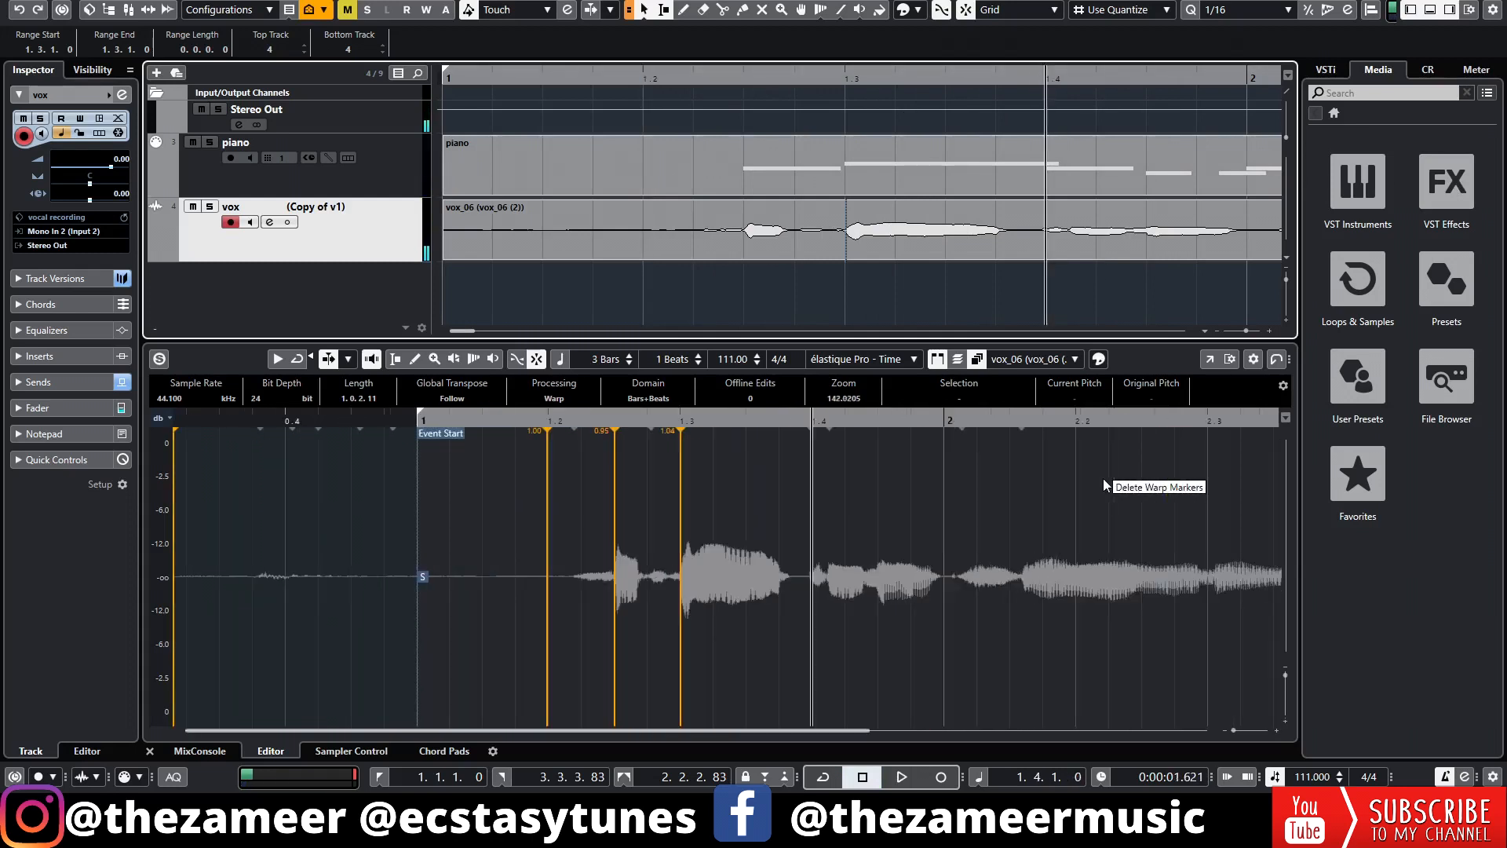
{"action": "scroll", "coordinate": [1109, 189], "scroll_direction": "down", "scroll_amount": 3}
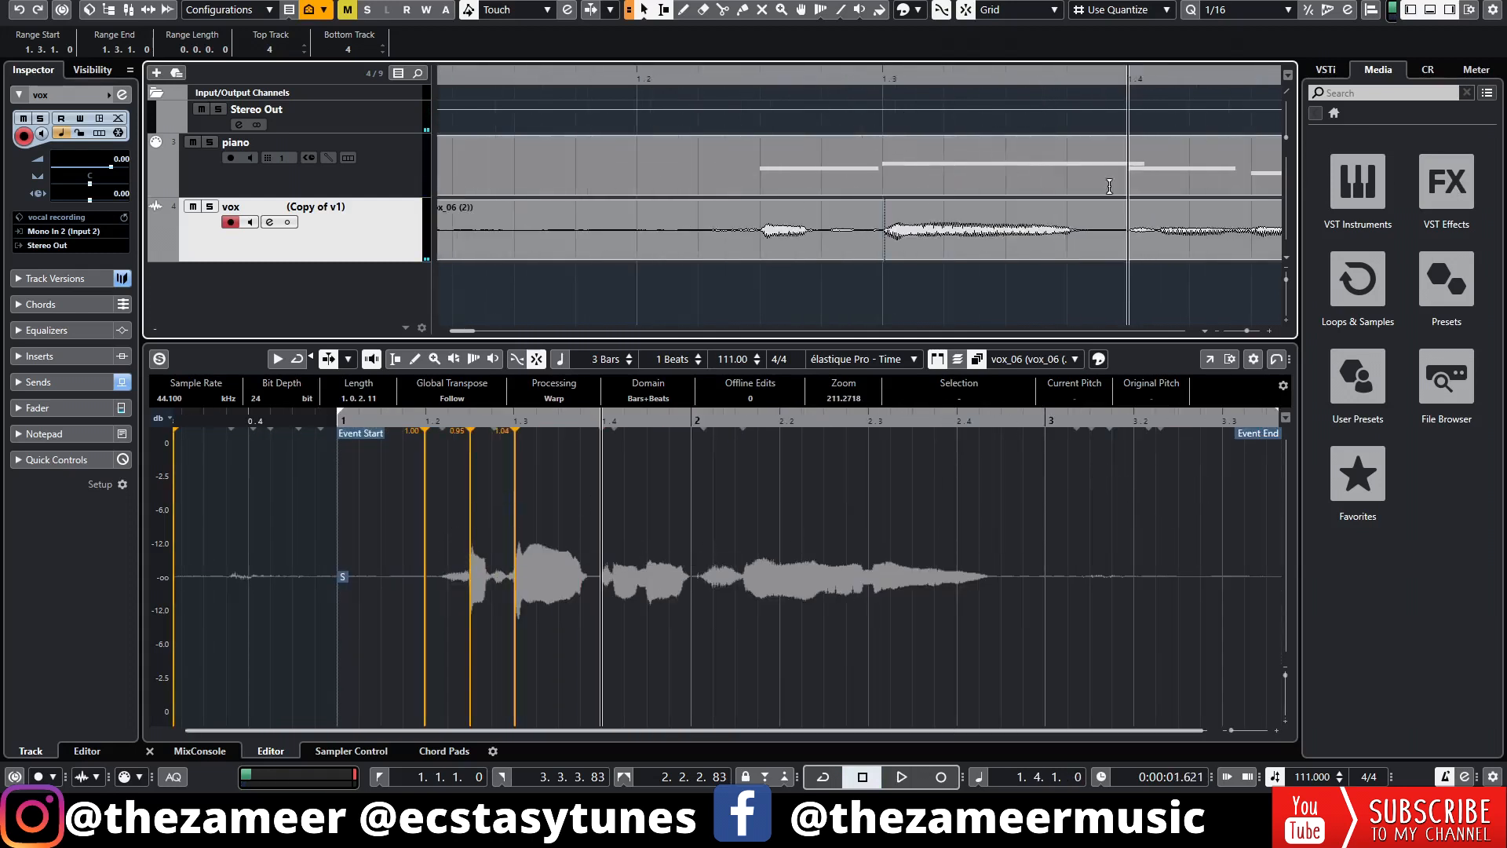
Step: Play vox and piano together from about 1.4 and compare the syllable with the piano note at 1.4.3.0
{"action": "left_click", "coordinate": [915, 78]}
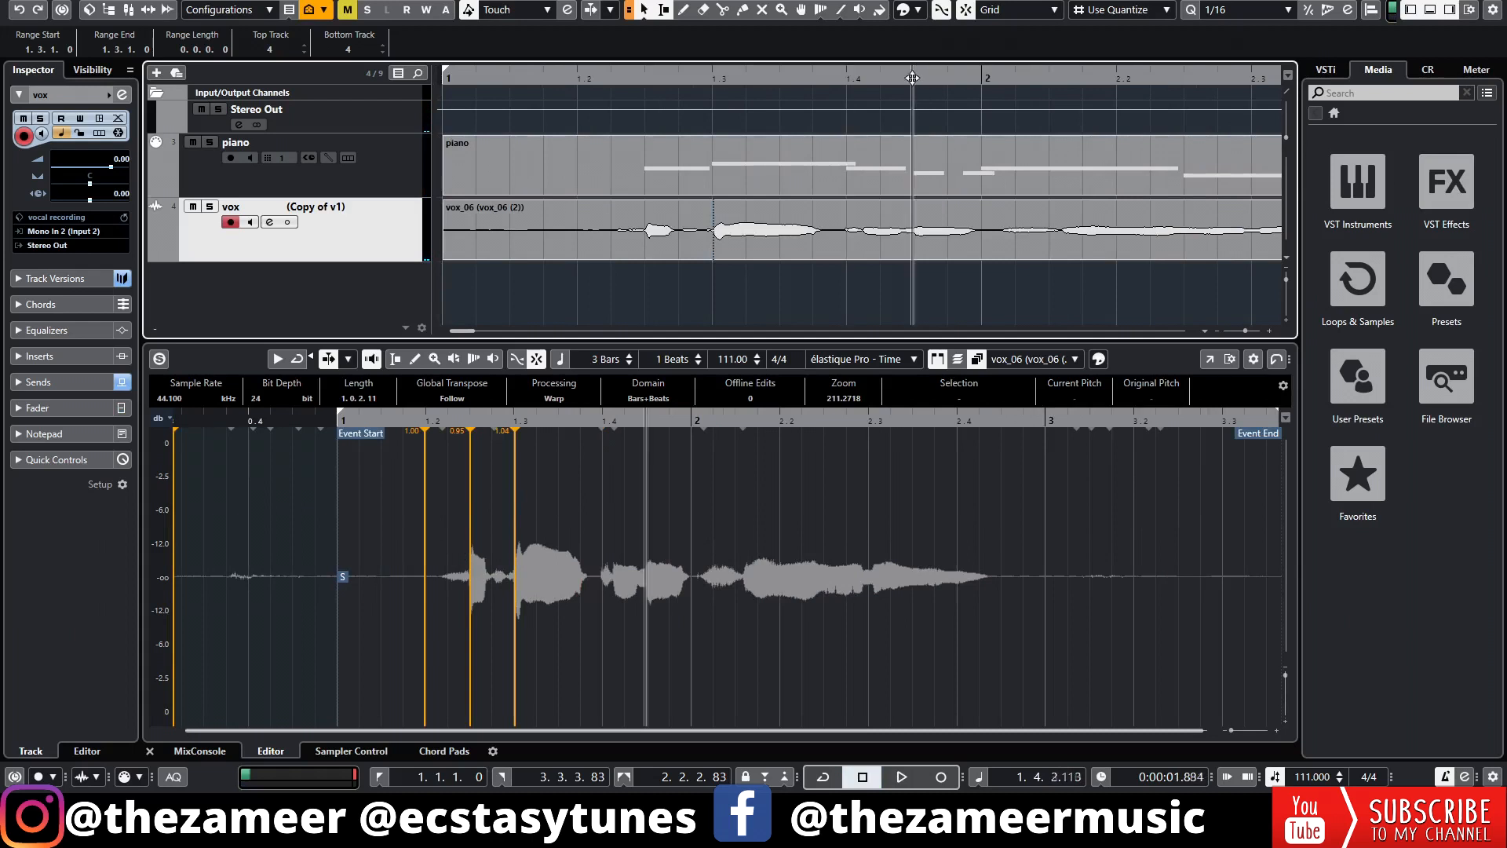
{"action": "left_click", "coordinate": [845, 78]}
{"action": "key", "text": "space"}
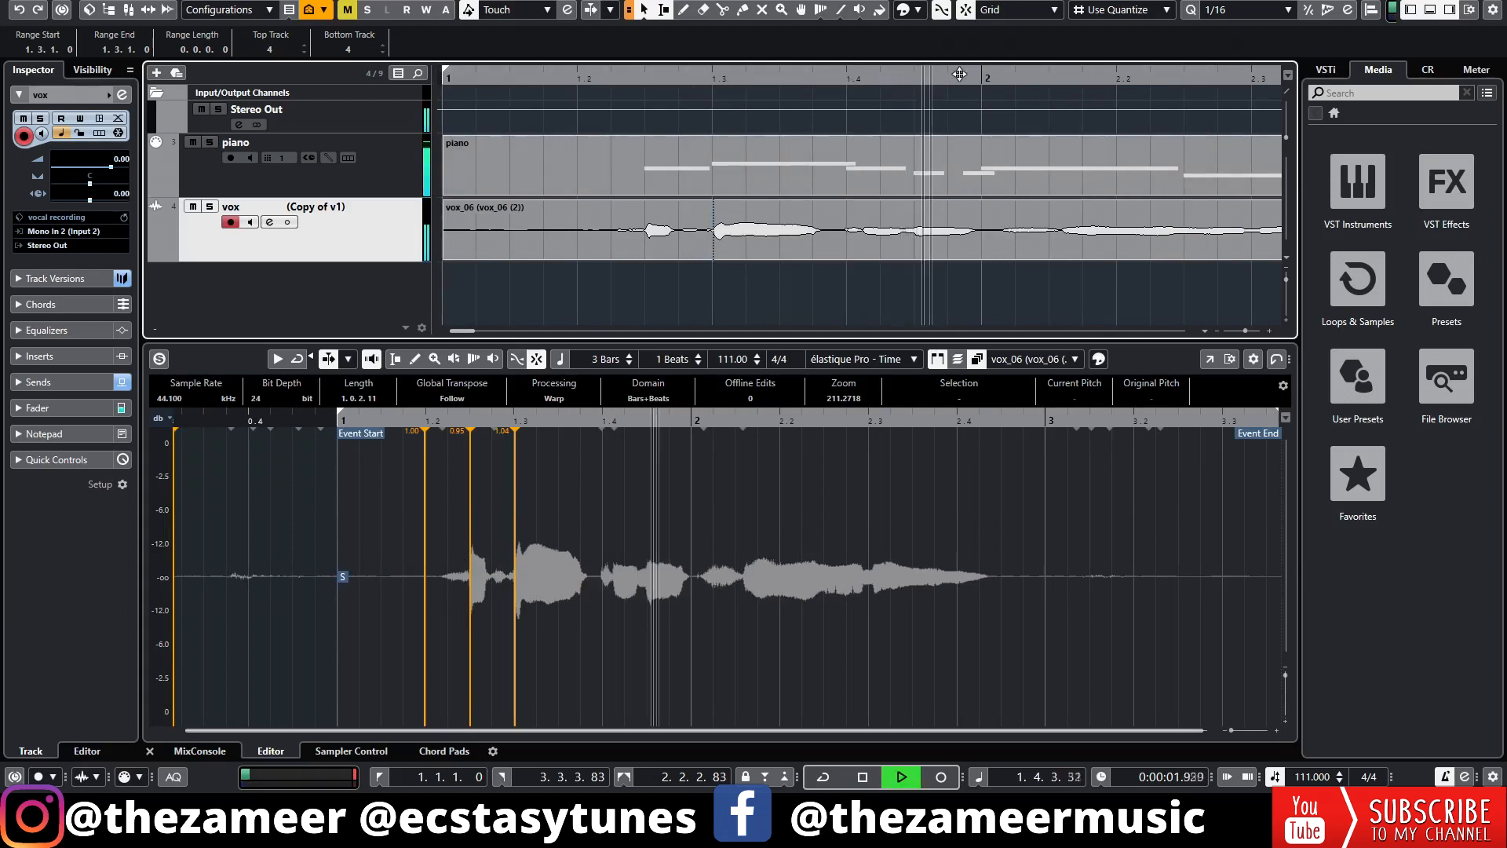
{"action": "key", "text": "space"}
{"action": "left_click", "coordinate": [912, 78]}
{"action": "scroll", "coordinate": [617, 556], "scroll_direction": "up", "scroll_amount": 4}
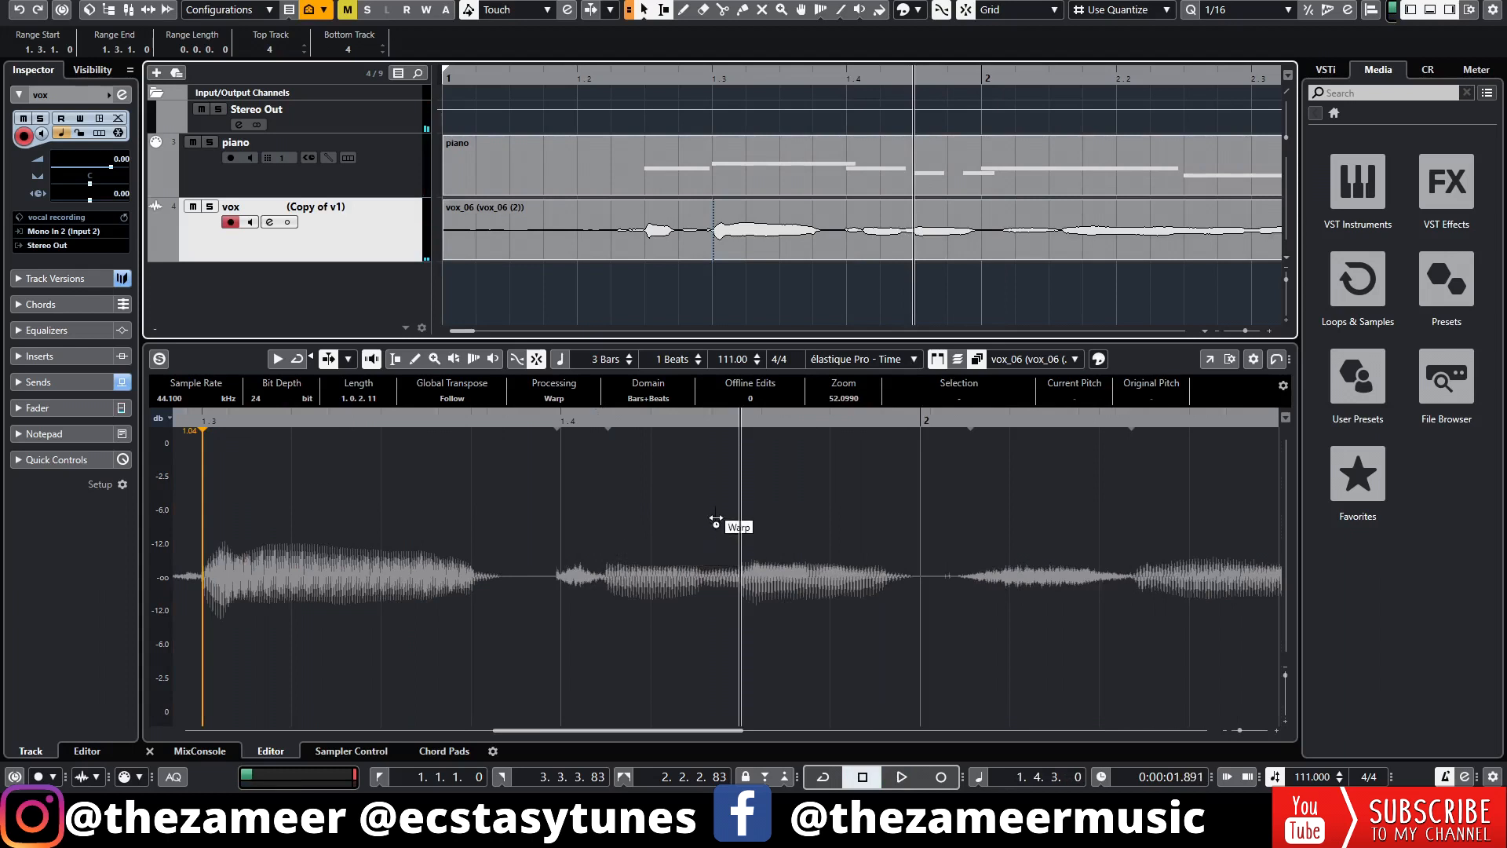
{"action": "scroll", "coordinate": [720, 520], "scroll_direction": "down", "scroll_amount": 2}
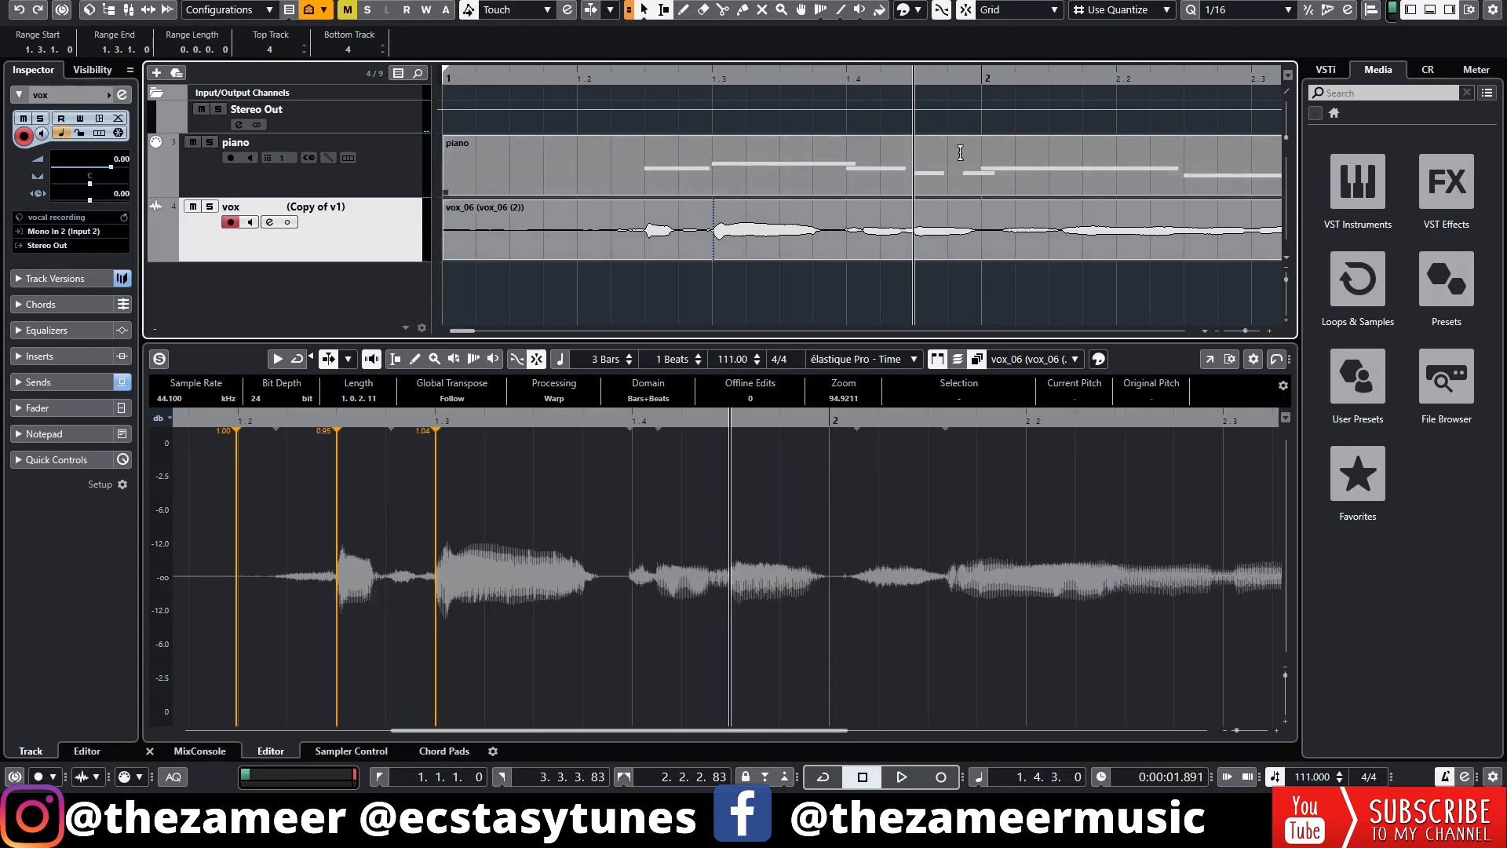
Step: Place the cursor at the short piano note just before bar 2 and set the quantize resolution to 1/32
{"action": "left_click", "coordinate": [997, 102]}
{"action": "key", "text": "h"}
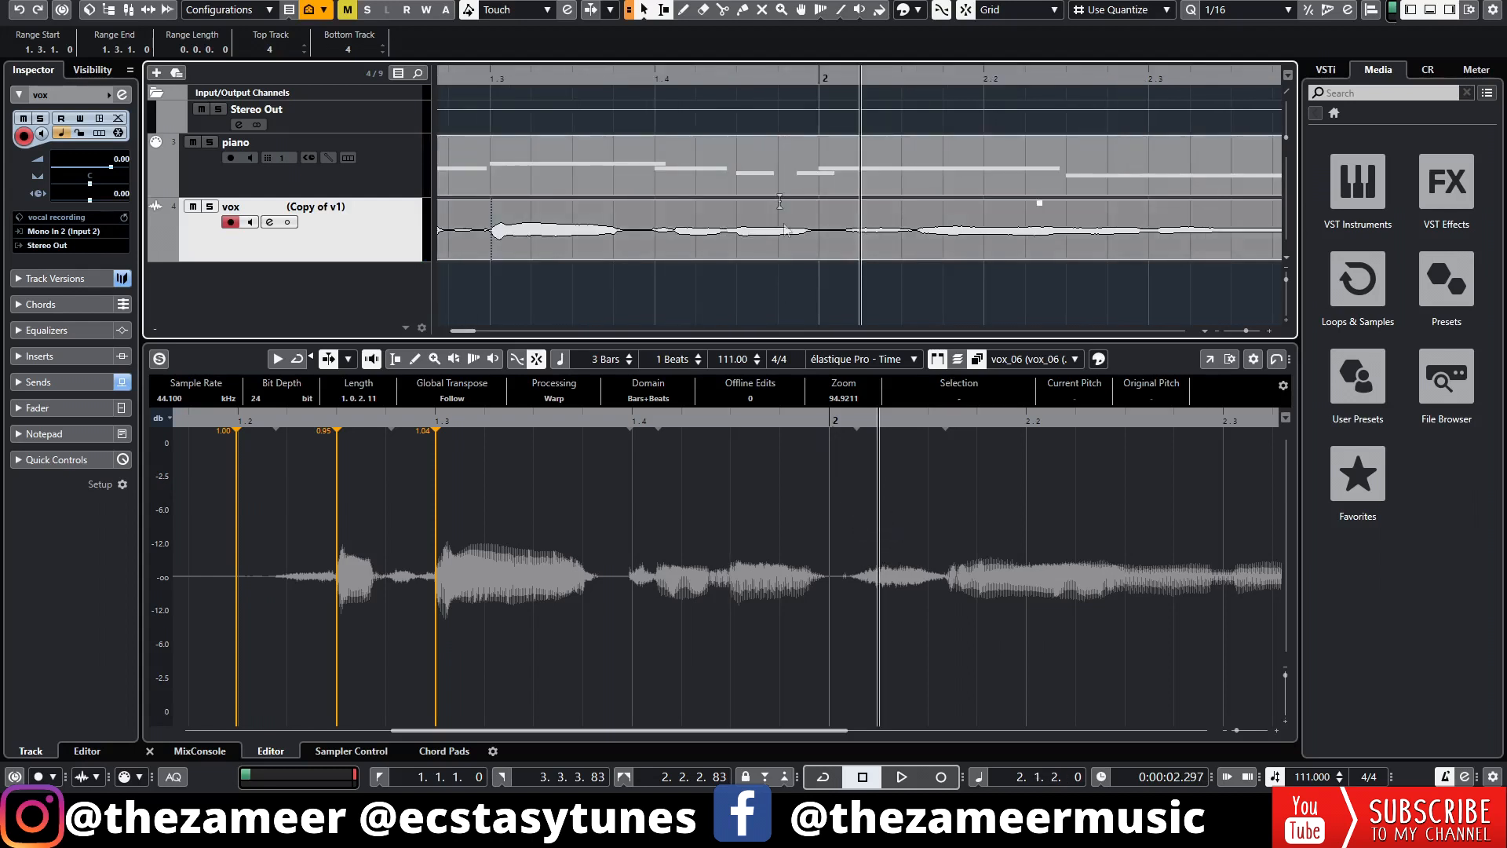
{"action": "left_click_drag", "start_coordinate": [801, 77], "coordinate": [797, 104]}
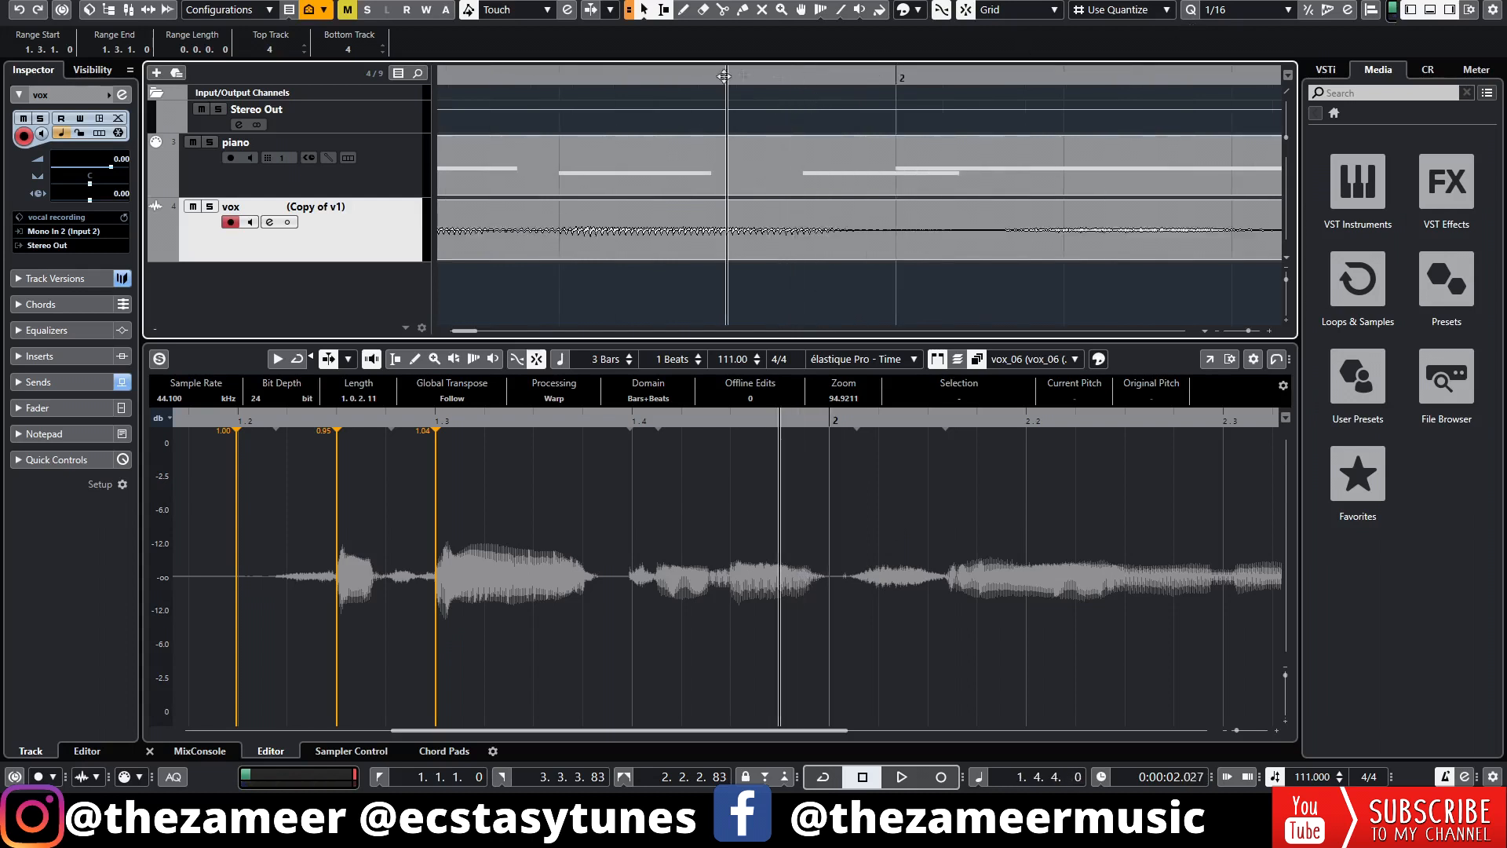
{"action": "left_click", "coordinate": [797, 80]}
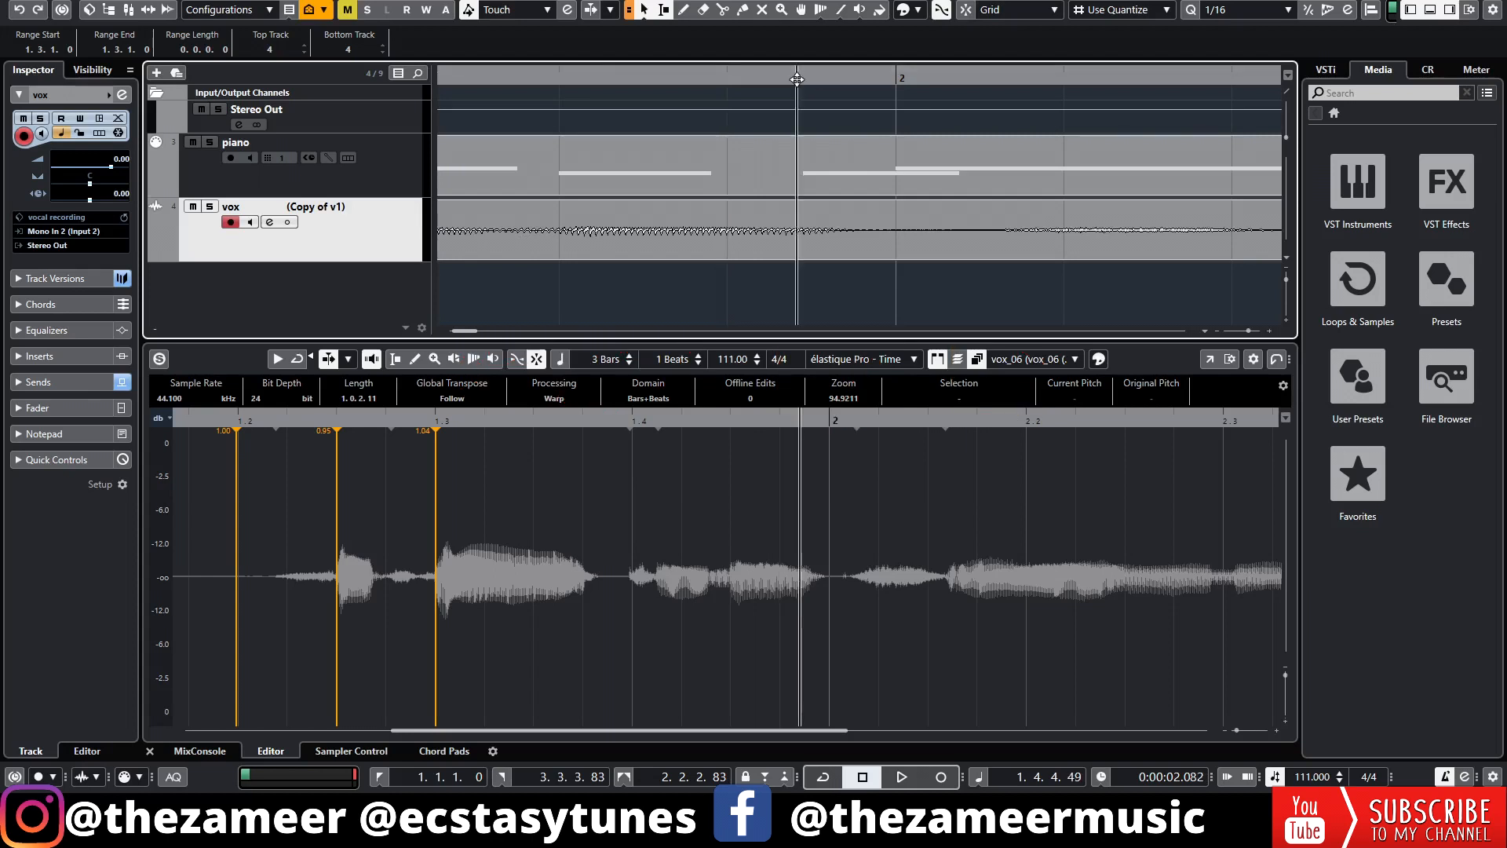
{"action": "left_click", "coordinate": [1246, 27]}
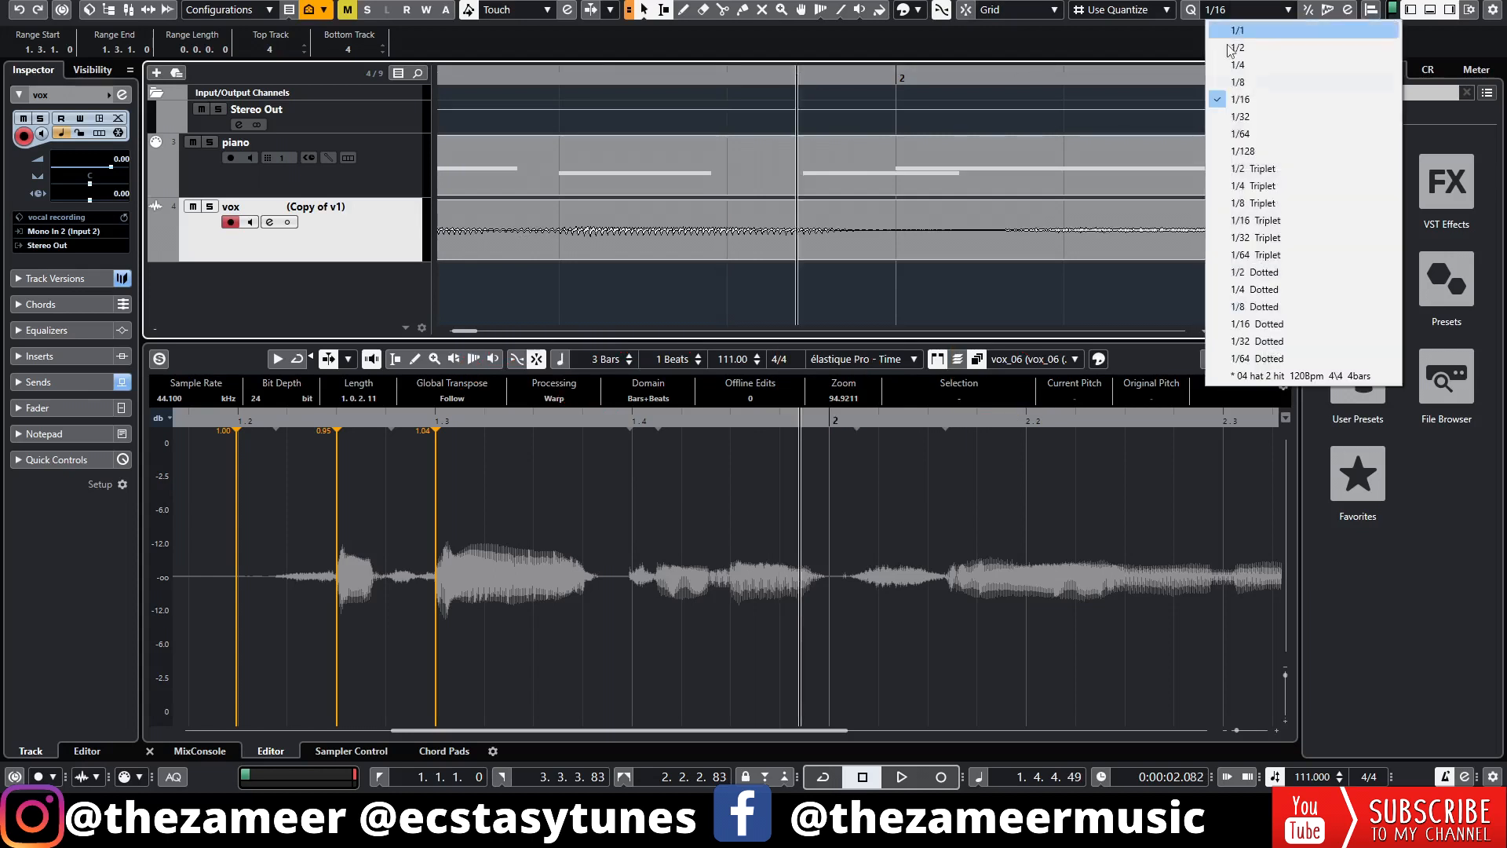
{"action": "left_click", "coordinate": [1228, 116]}
Step: Shorten the piano note just before bar 2 so that it starts at 1.4.4.60
{"action": "left_click", "coordinate": [811, 78]}
{"action": "left_click", "coordinate": [822, 186]}
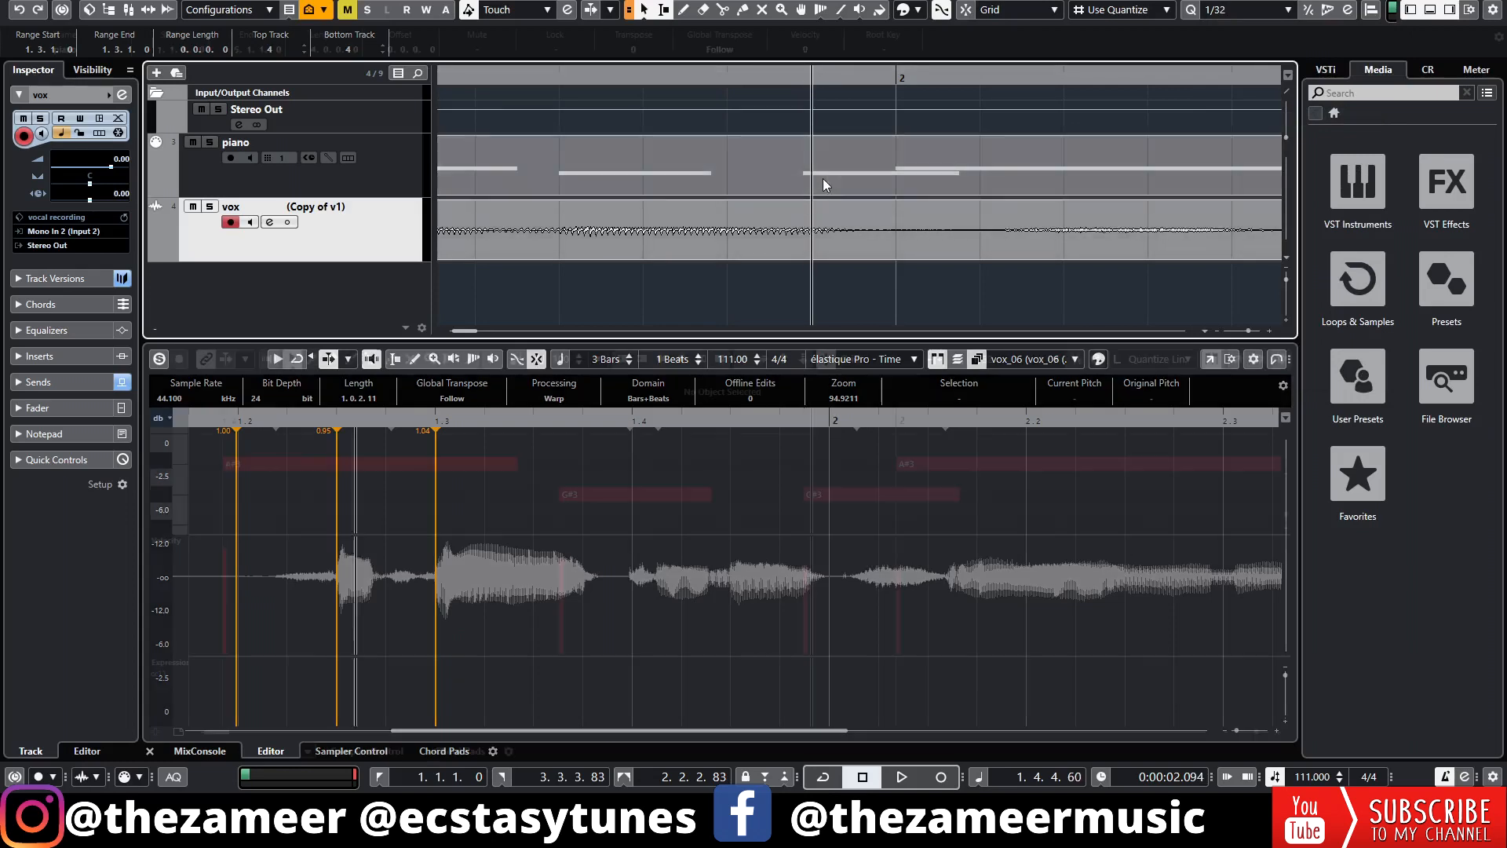
{"action": "left_click_drag", "start_coordinate": [800, 494], "coordinate": [809, 493]}
Step: Warp the next two vox syllable onsets to the piano notes at 1.4.4.60 and at about the start of bar 2
{"action": "left_click", "coordinate": [848, 255]}
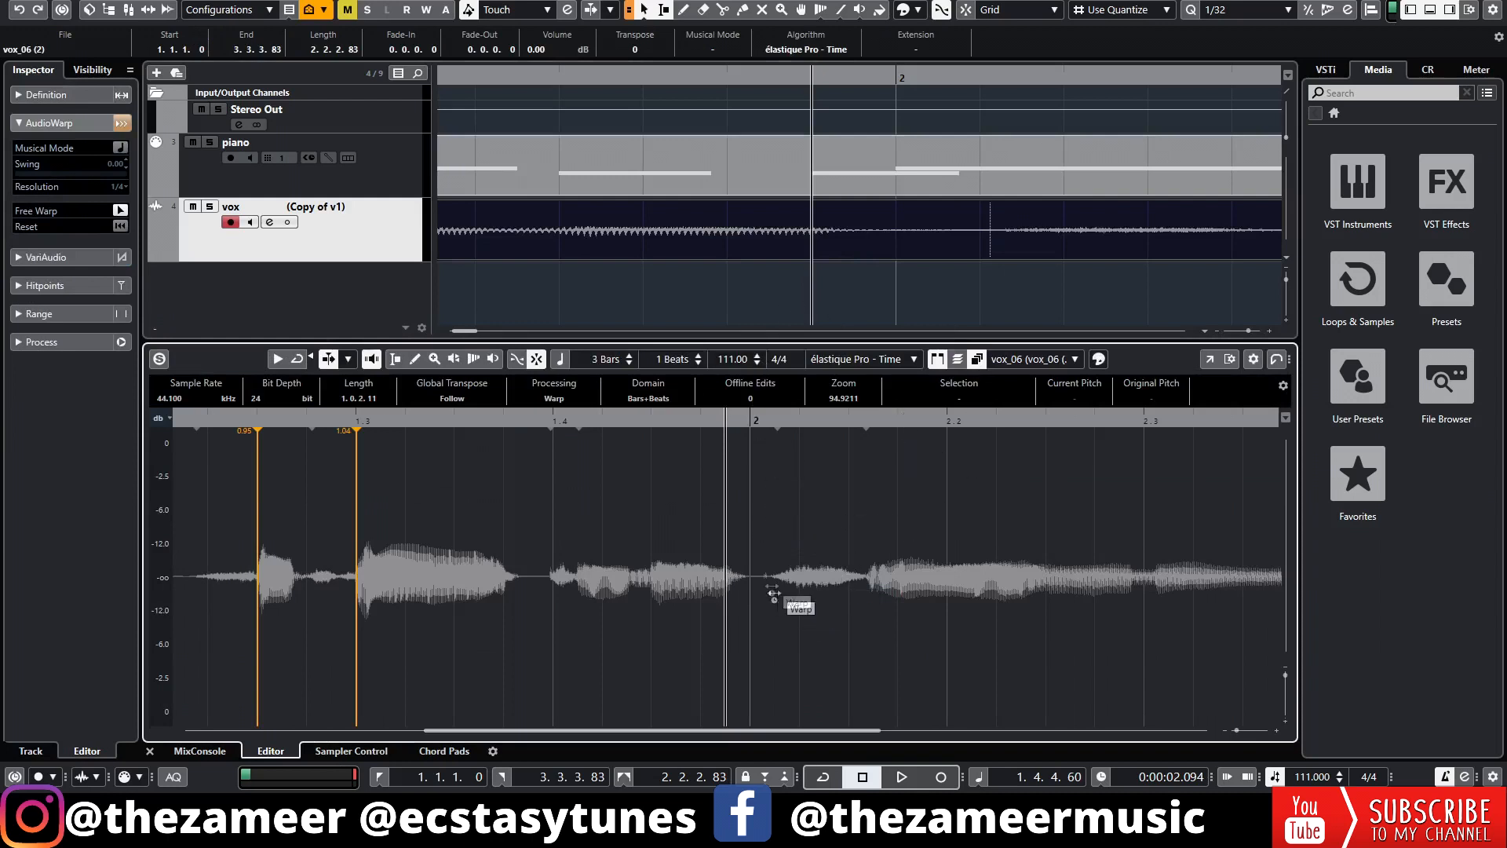
{"action": "left_click_drag", "start_coordinate": [774, 541], "coordinate": [725, 541]}
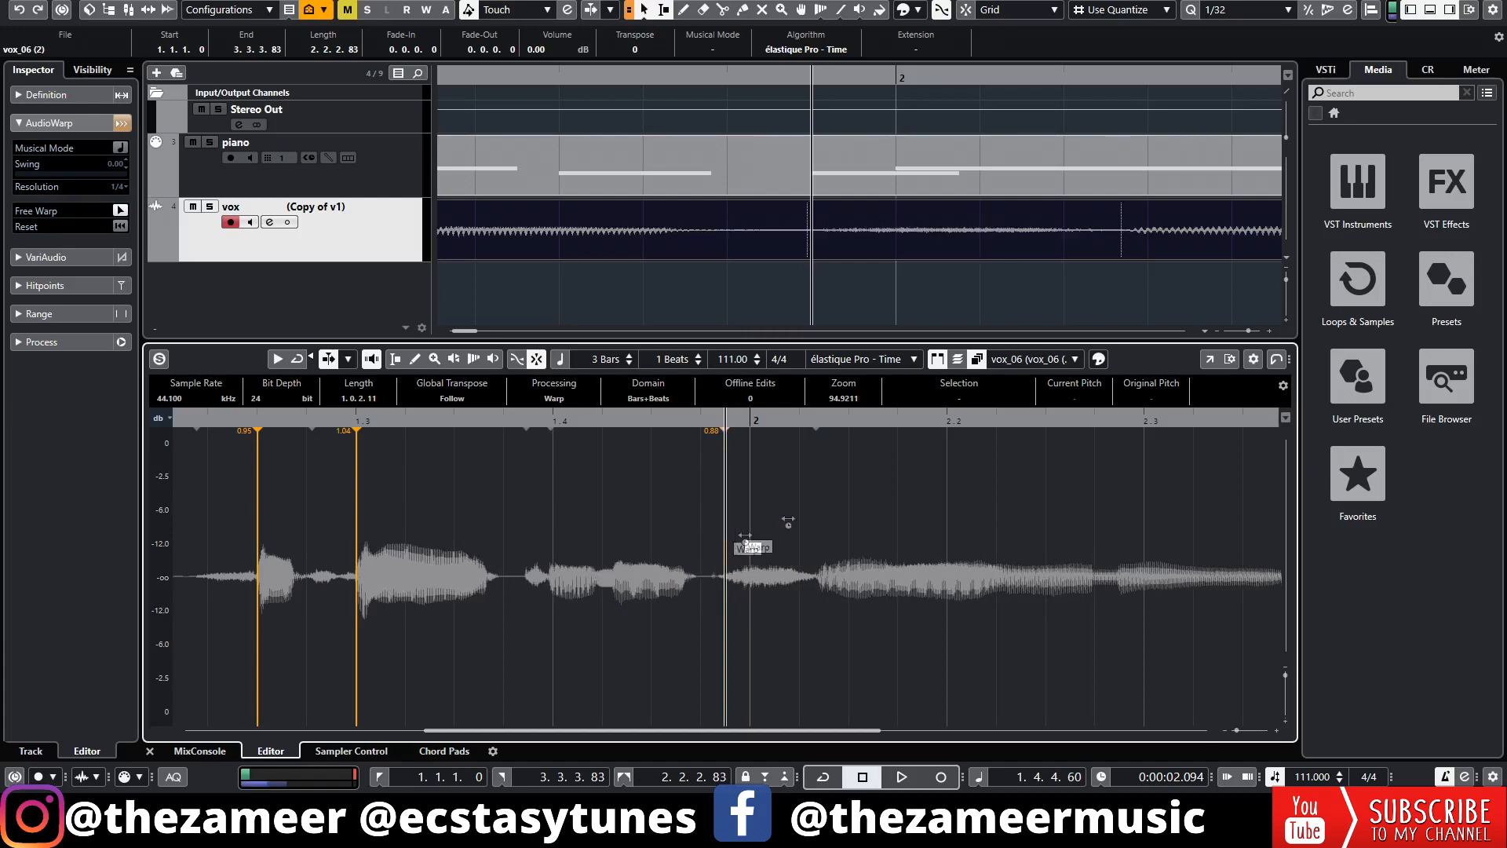
{"action": "left_click_drag", "start_coordinate": [894, 84], "coordinate": [896, 80]}
{"action": "left_click_drag", "start_coordinate": [792, 503], "coordinate": [749, 503]}
{"action": "scroll", "coordinate": [794, 488], "scroll_direction": "down", "scroll_amount": 3}
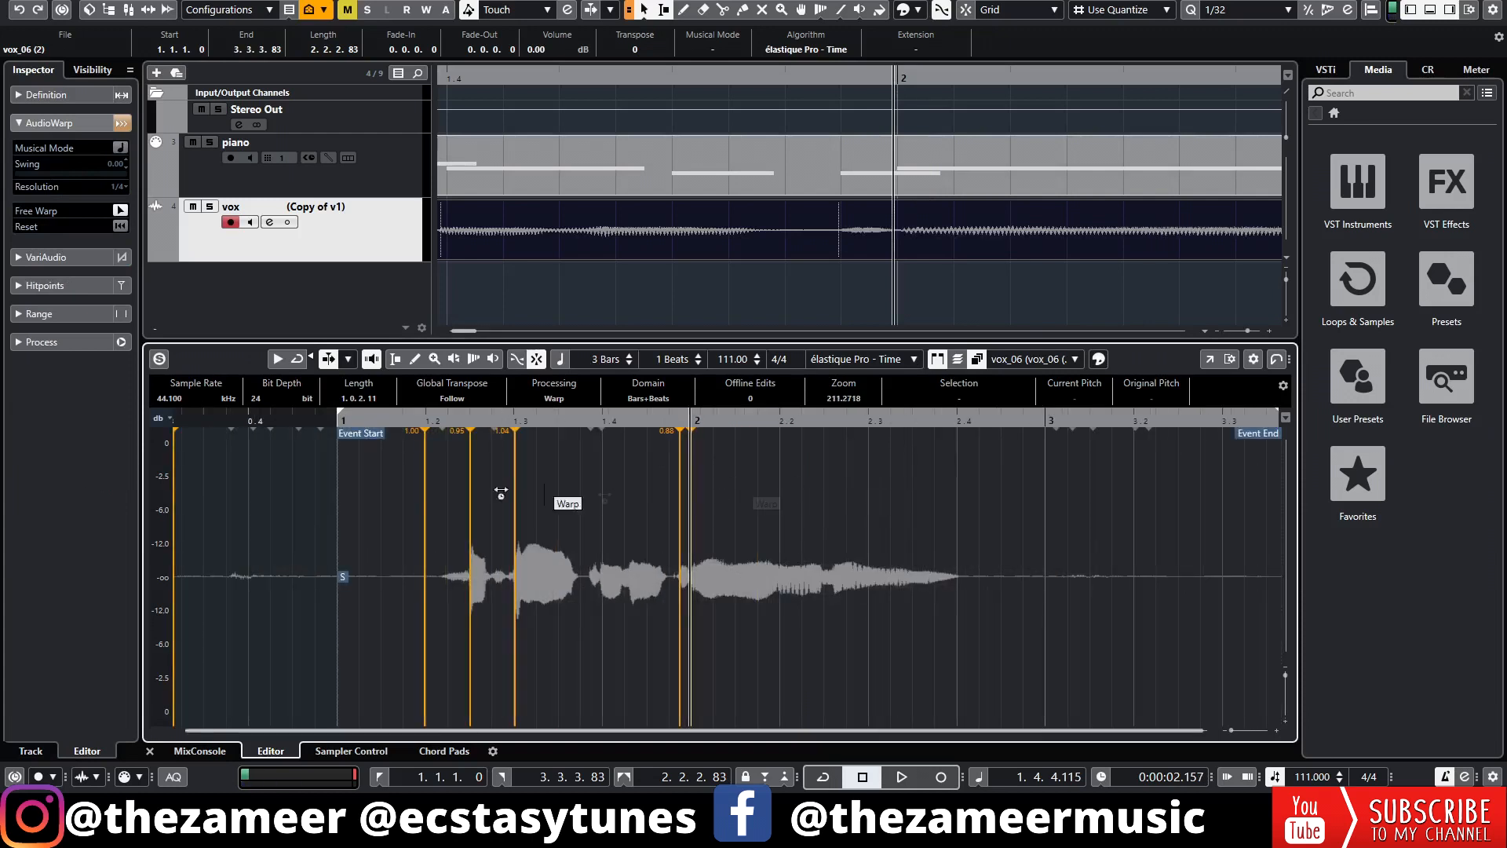
Step: Play vox and piano together from bar 1 and again from just before 1.4 to check the alignment
{"action": "left_click", "coordinate": [337, 424]}
{"action": "key", "text": "space"}
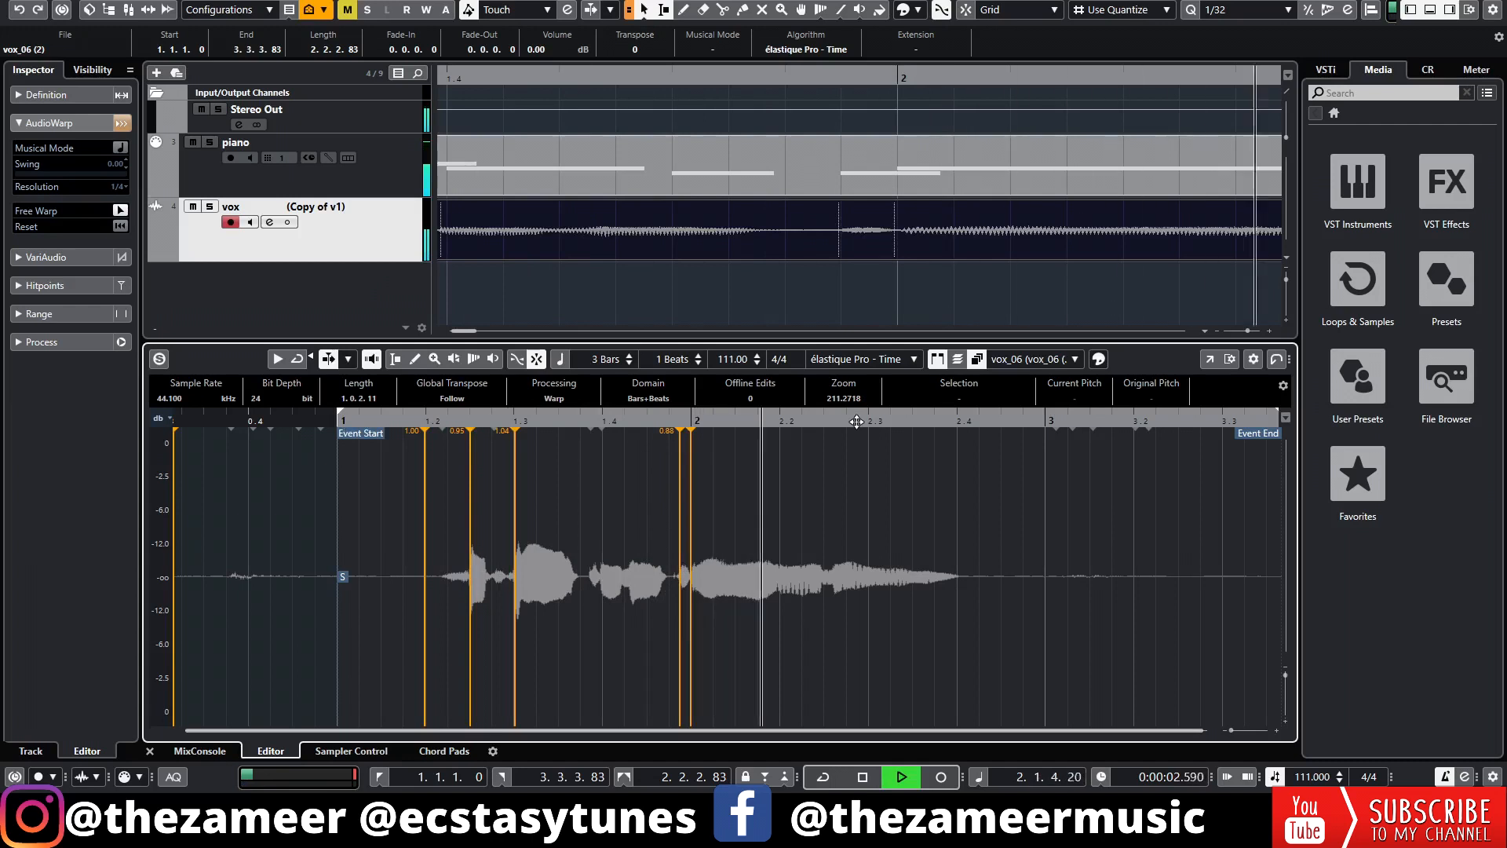
{"action": "key", "text": "space"}
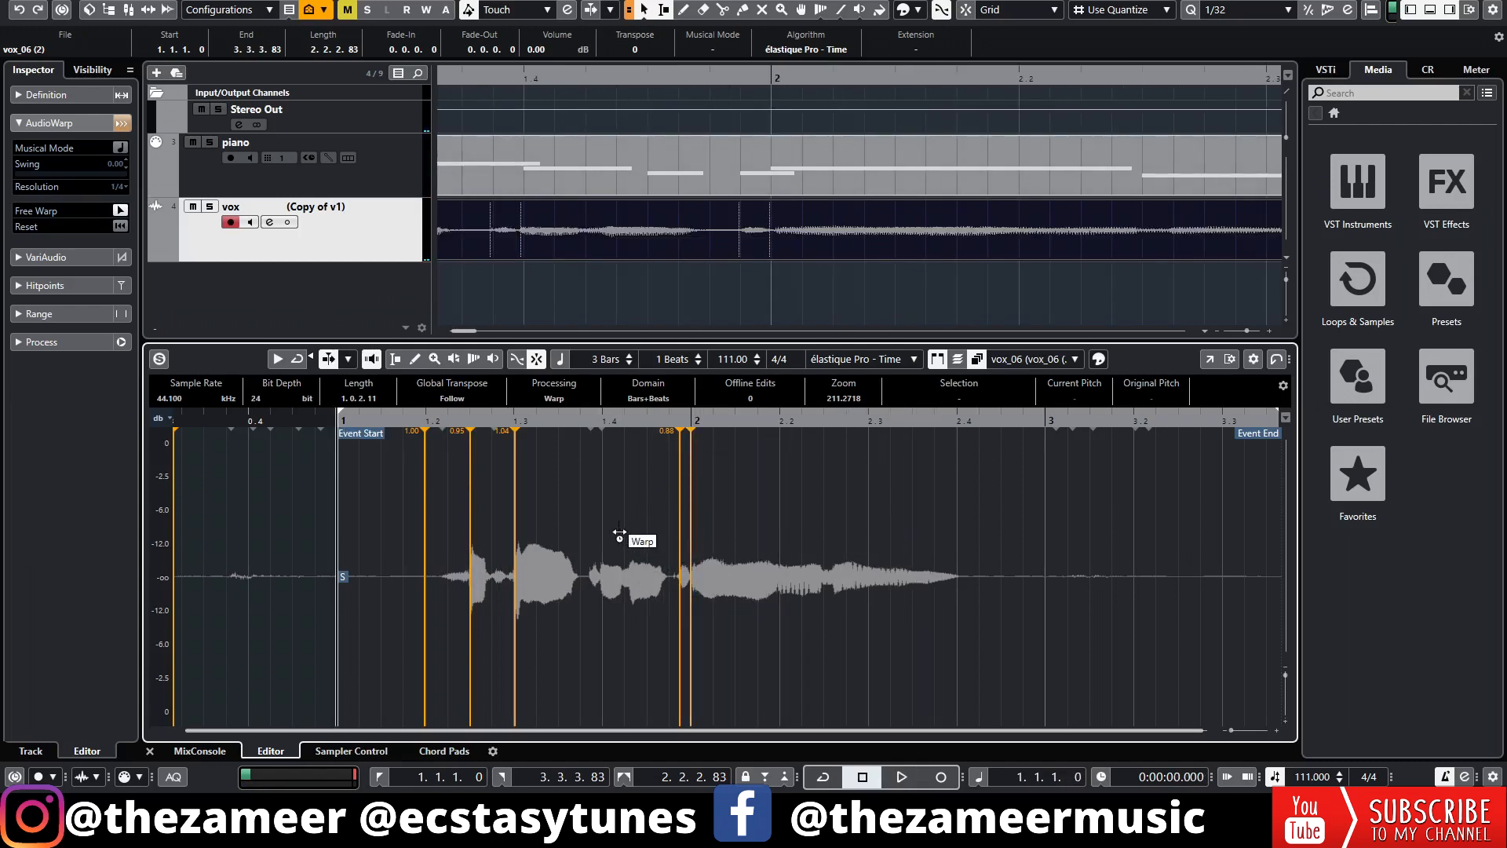
{"action": "scroll", "coordinate": [511, 220], "scroll_direction": "down", "scroll_amount": 2}
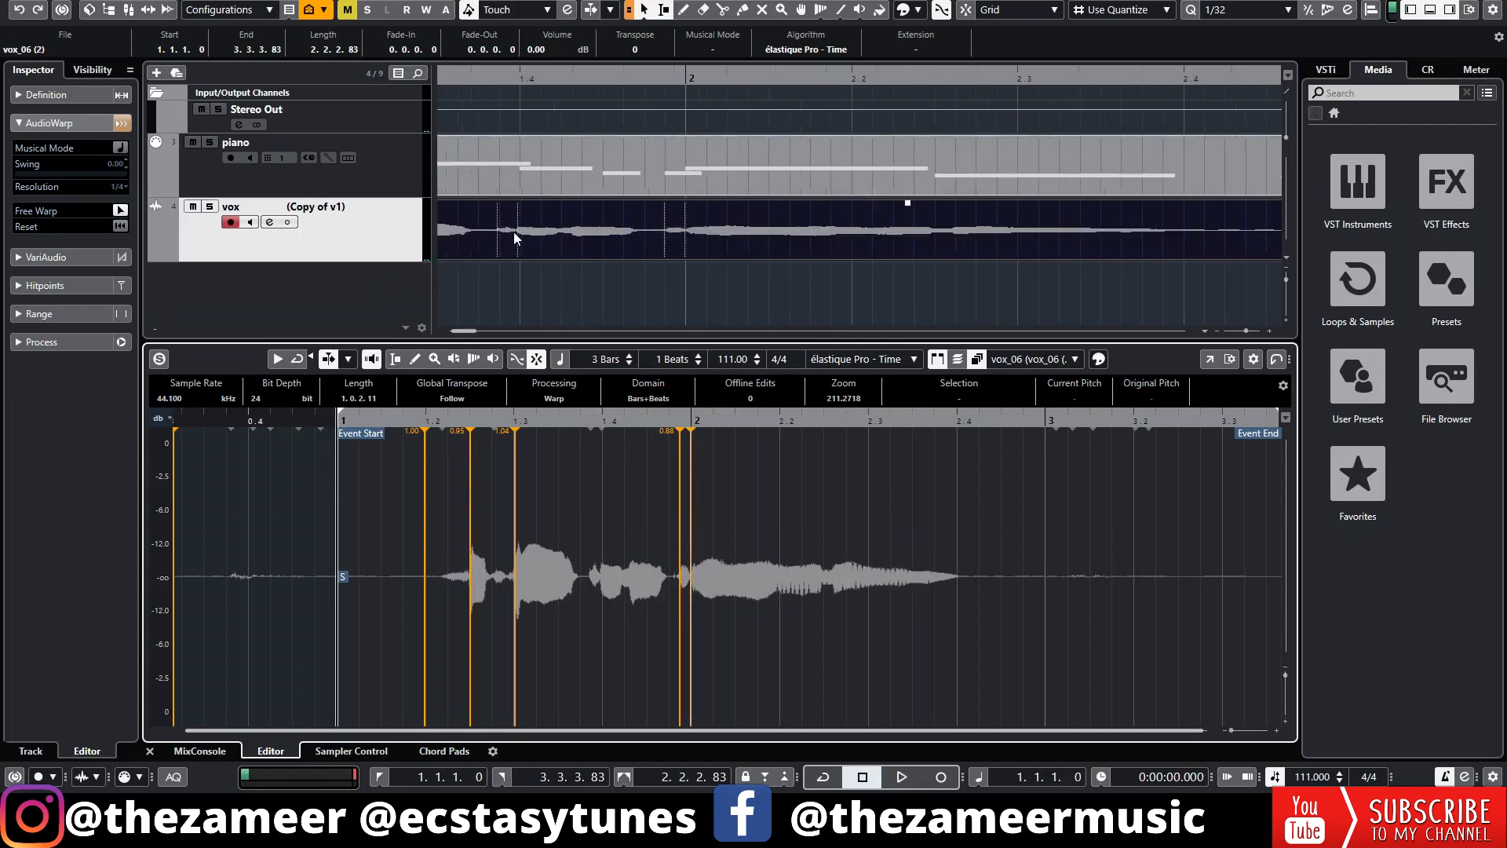
{"action": "left_click", "coordinate": [464, 106]}
{"action": "key", "text": "space"}
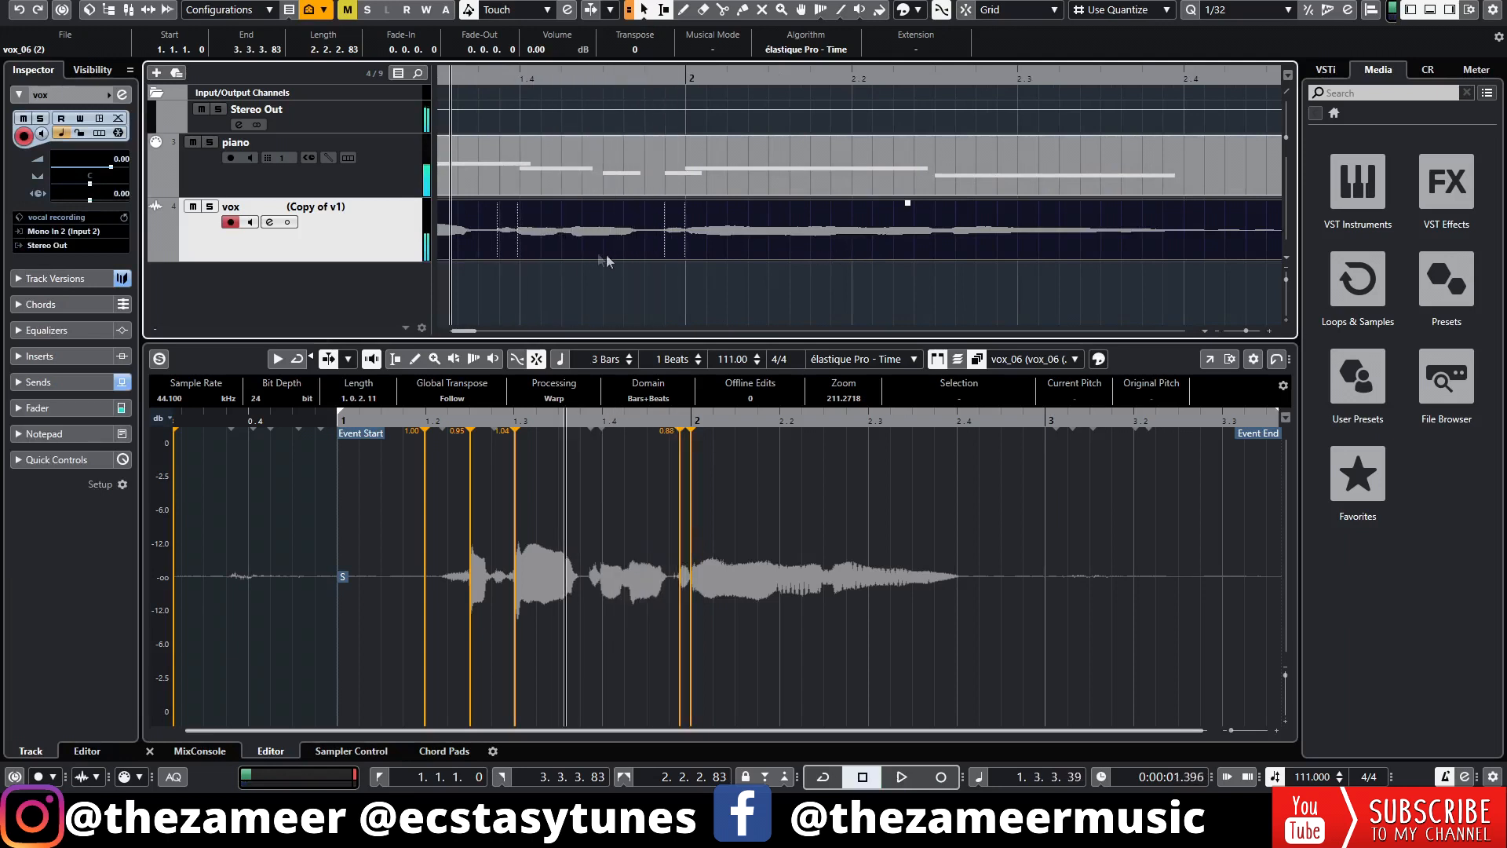
Step: Place the cursor at the piano note at about 1.4.3 and warp the nearby vox syllable onset to it
{"action": "scroll", "coordinate": [544, 239], "scroll_direction": "up", "scroll_amount": 3}
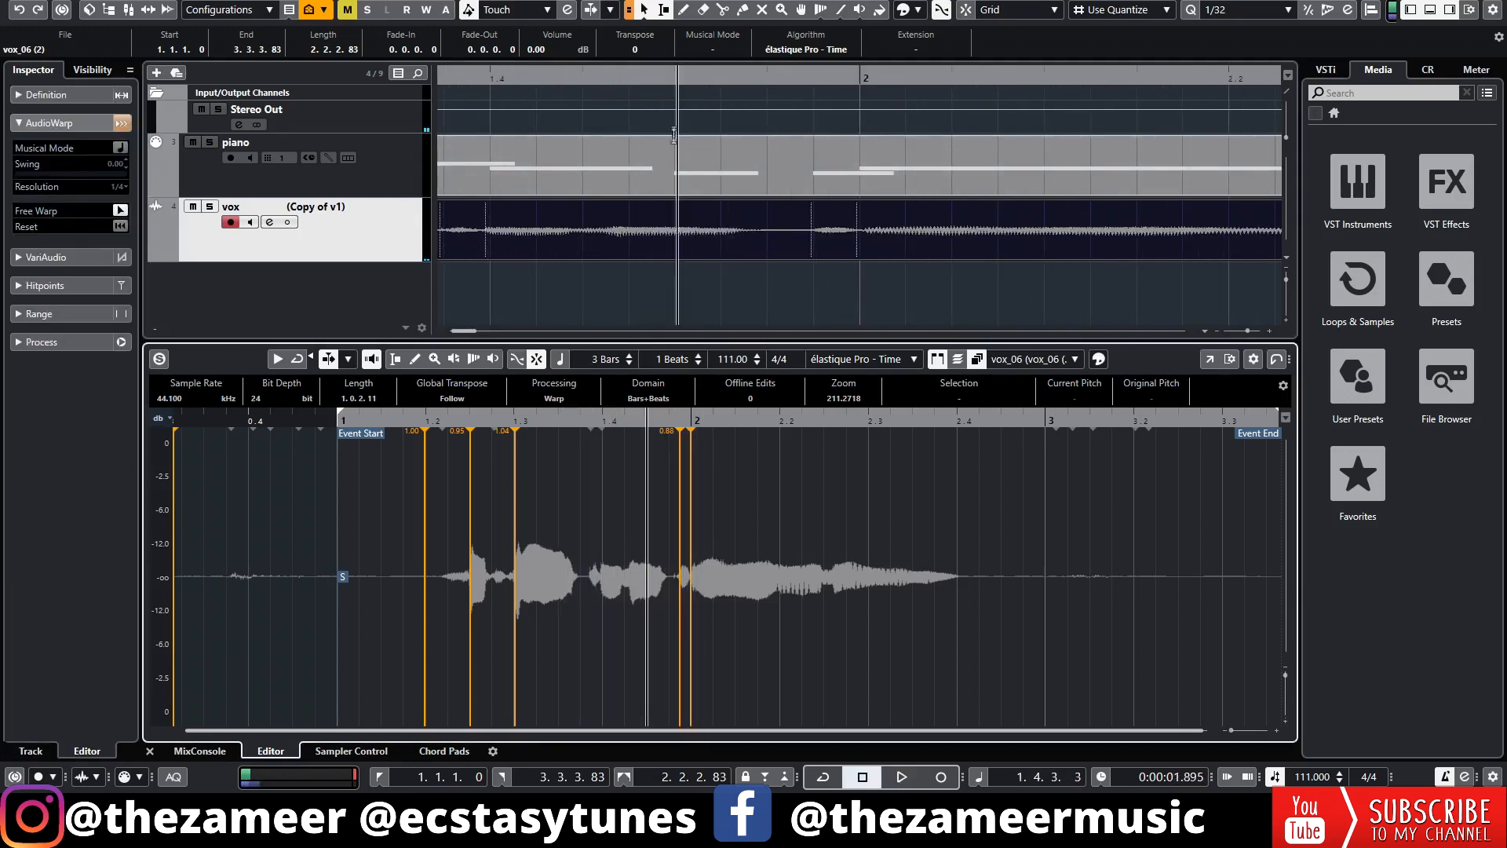
{"action": "scroll", "coordinate": [675, 102], "scroll_direction": "up", "scroll_amount": 2}
{"action": "left_click", "coordinate": [676, 80]}
{"action": "left_click_drag", "start_coordinate": [627, 529], "coordinate": [647, 529]}
Step: Play the passage around 1.4 to bar 2 several times to compare the warped vox with the piano
{"action": "key", "text": "space"}
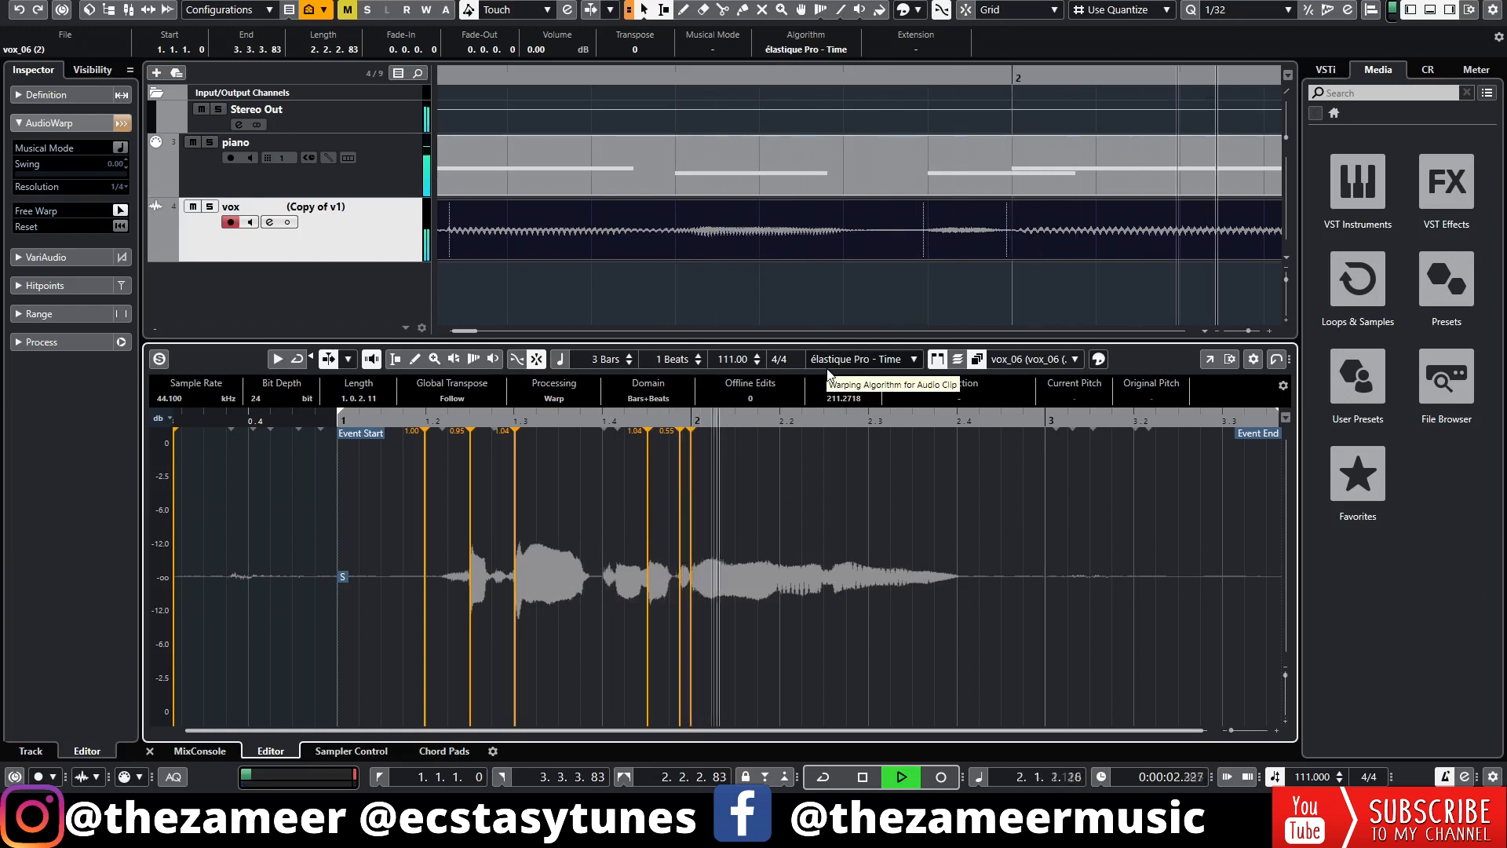
{"action": "left_click_drag", "start_coordinate": [628, 78], "coordinate": [582, 79]}
{"action": "key", "text": "space"}
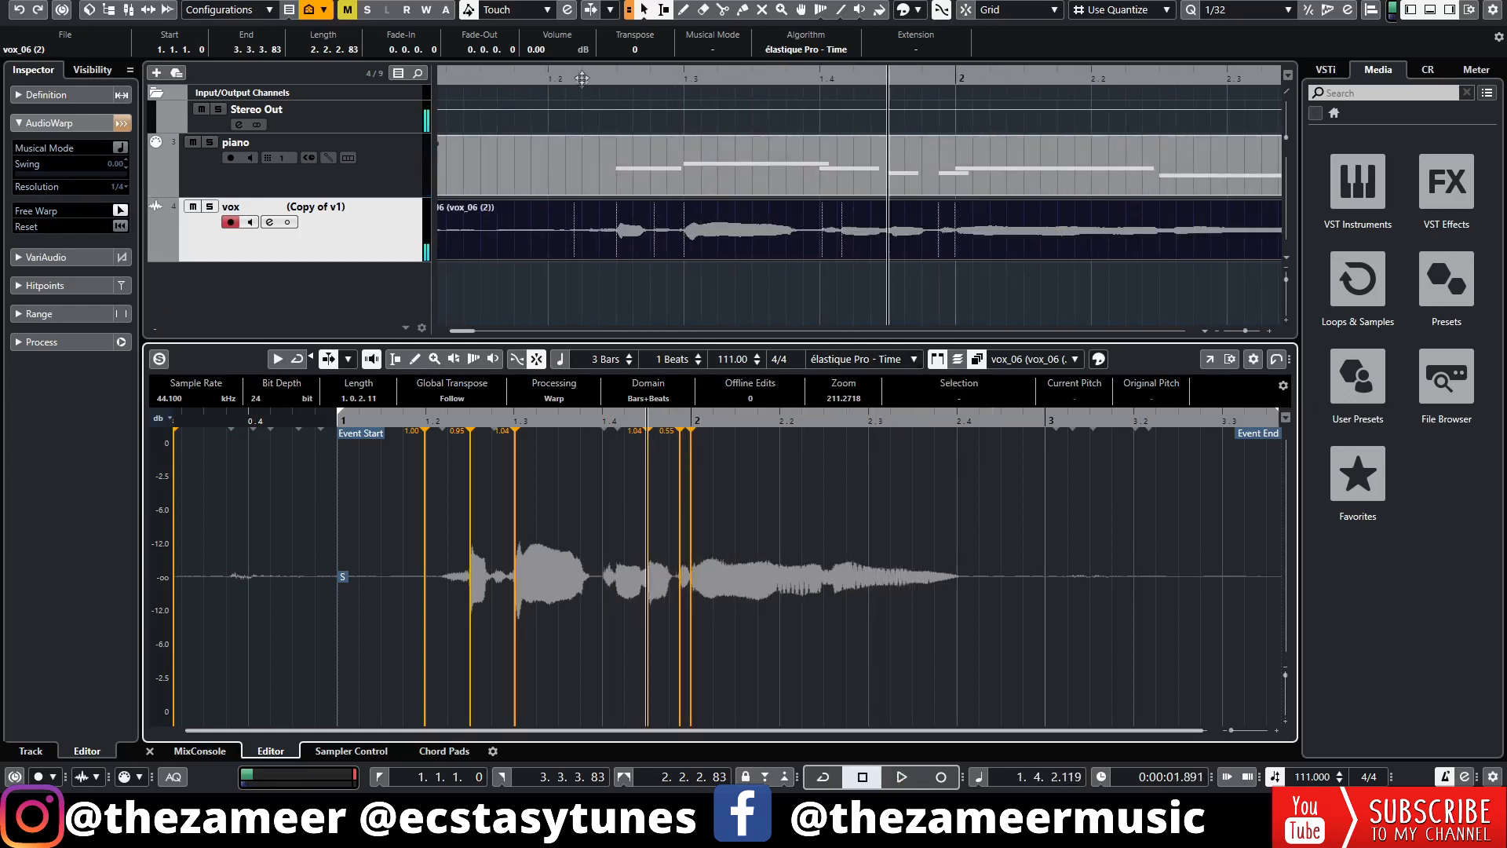
{"action": "left_click", "coordinate": [581, 79]}
{"action": "key", "text": "space"}
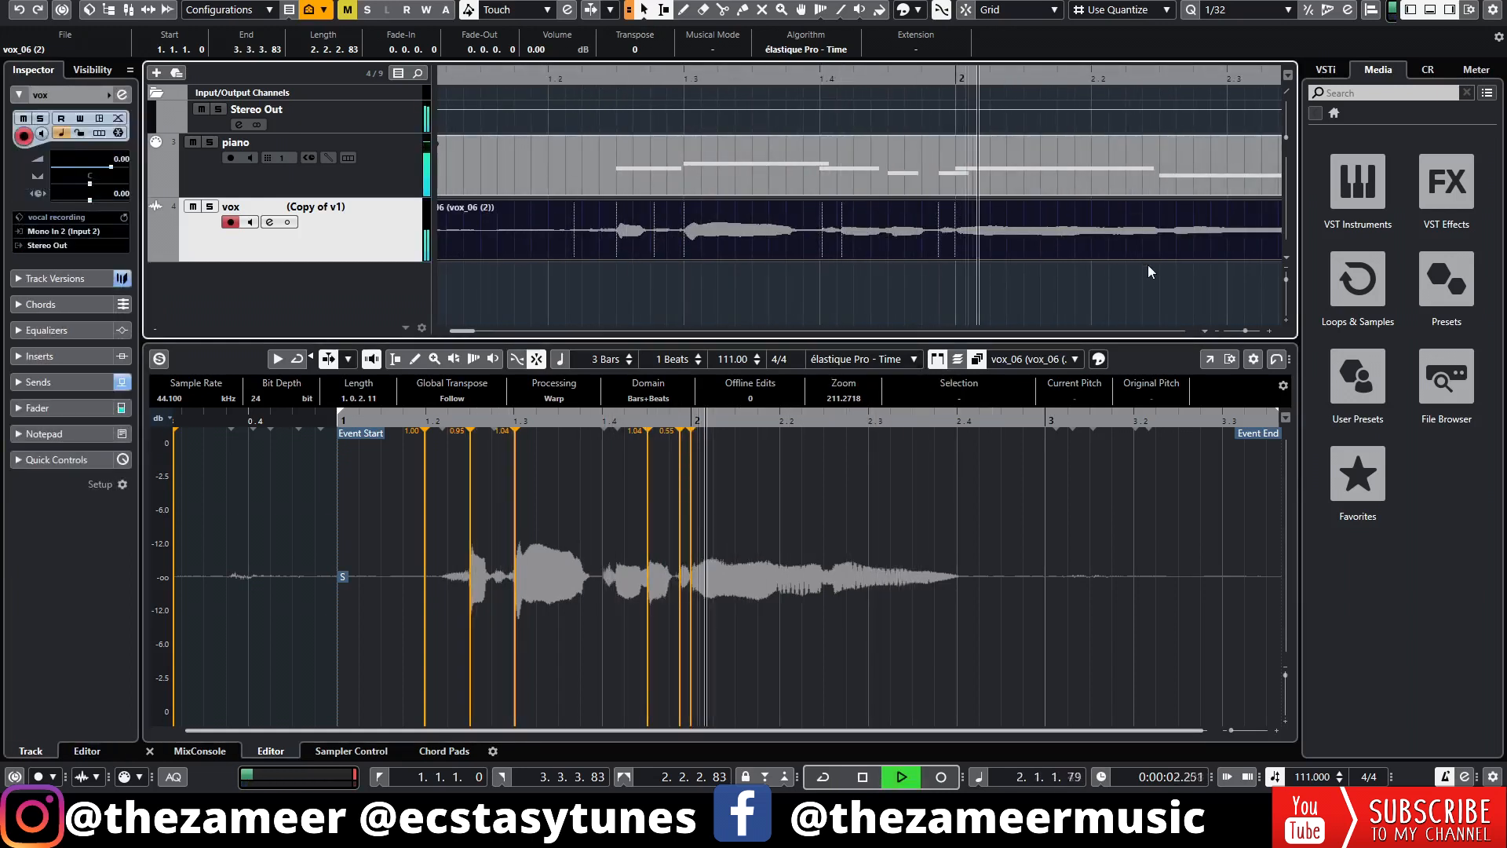
{"action": "key", "text": "g"}
{"action": "key", "text": "space"}
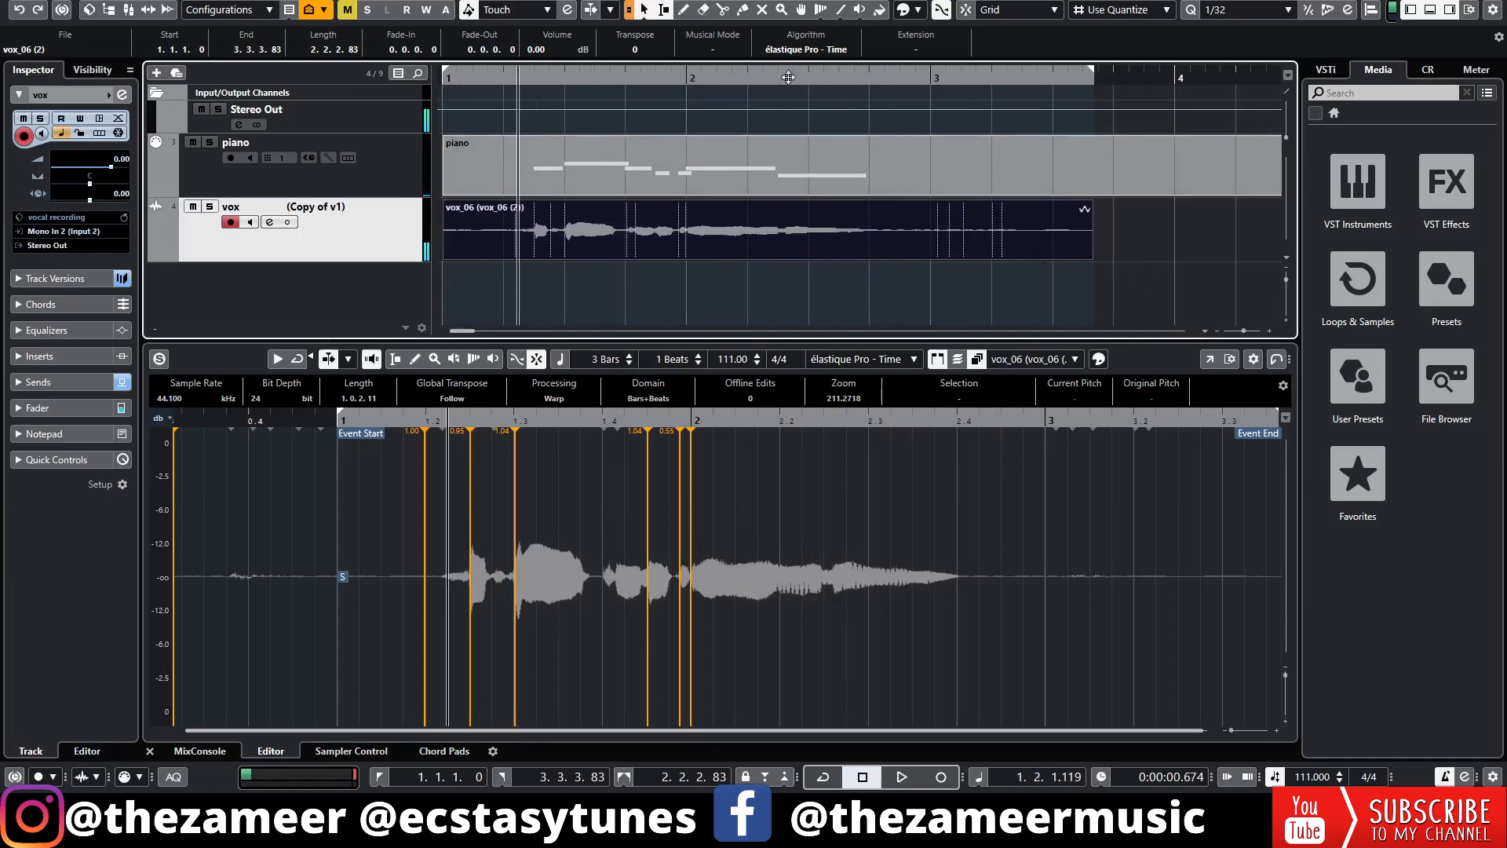
Step: Place the cursor at the start of the last piano note, at about 2.2.3, and warp the final vox syllable onset to it
{"action": "left_click", "coordinate": [775, 74]}
{"action": "key", "text": "h"}
{"action": "left_click", "coordinate": [813, 78]}
{"action": "left_click", "coordinate": [817, 74]}
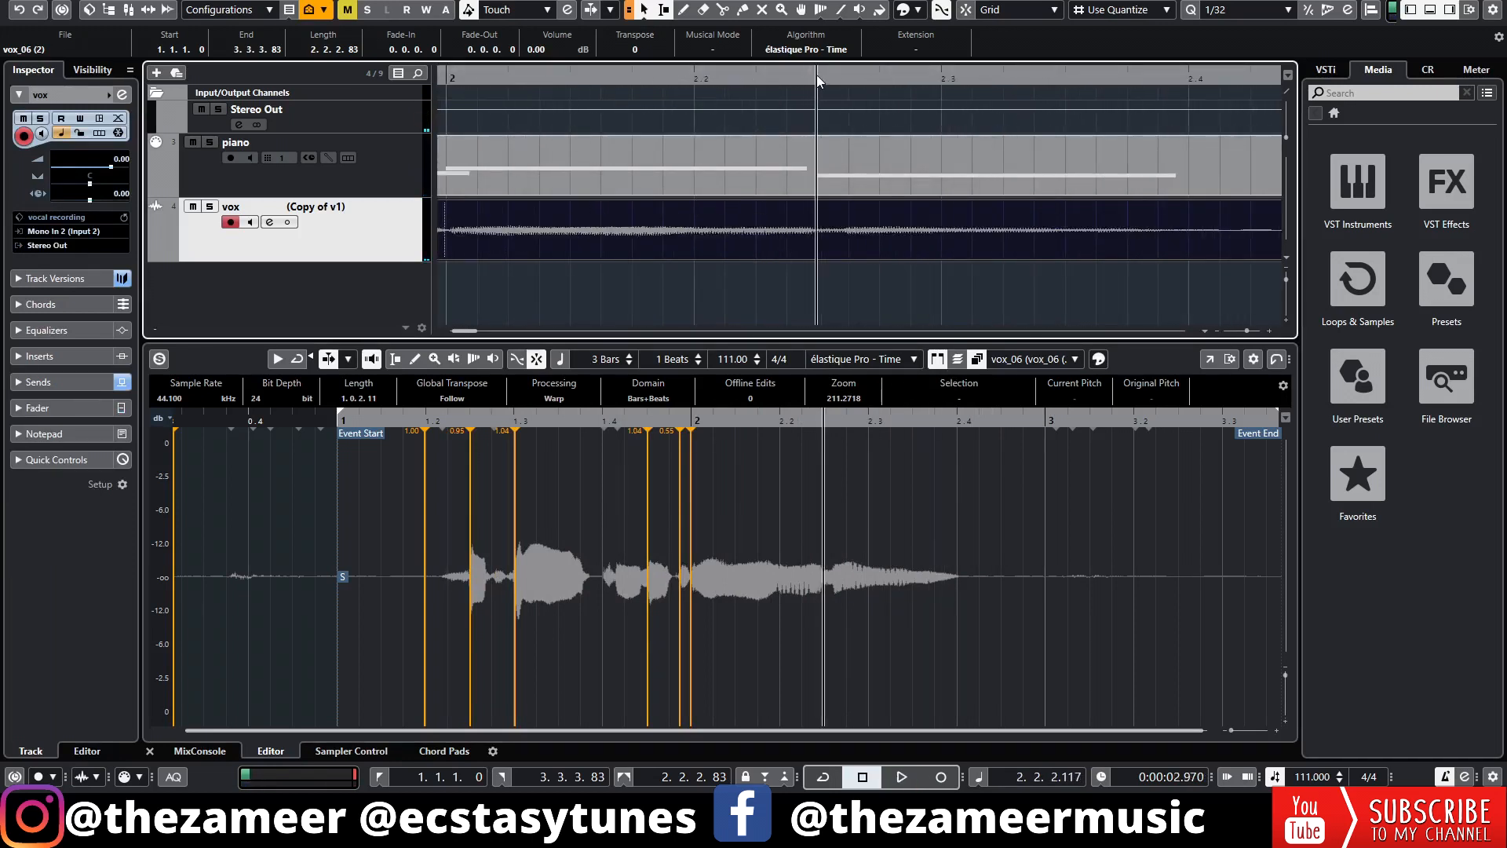
{"action": "left_click", "coordinate": [839, 567]}
{"action": "left_click", "coordinate": [832, 107]}
{"action": "left_click", "coordinate": [808, 79]}
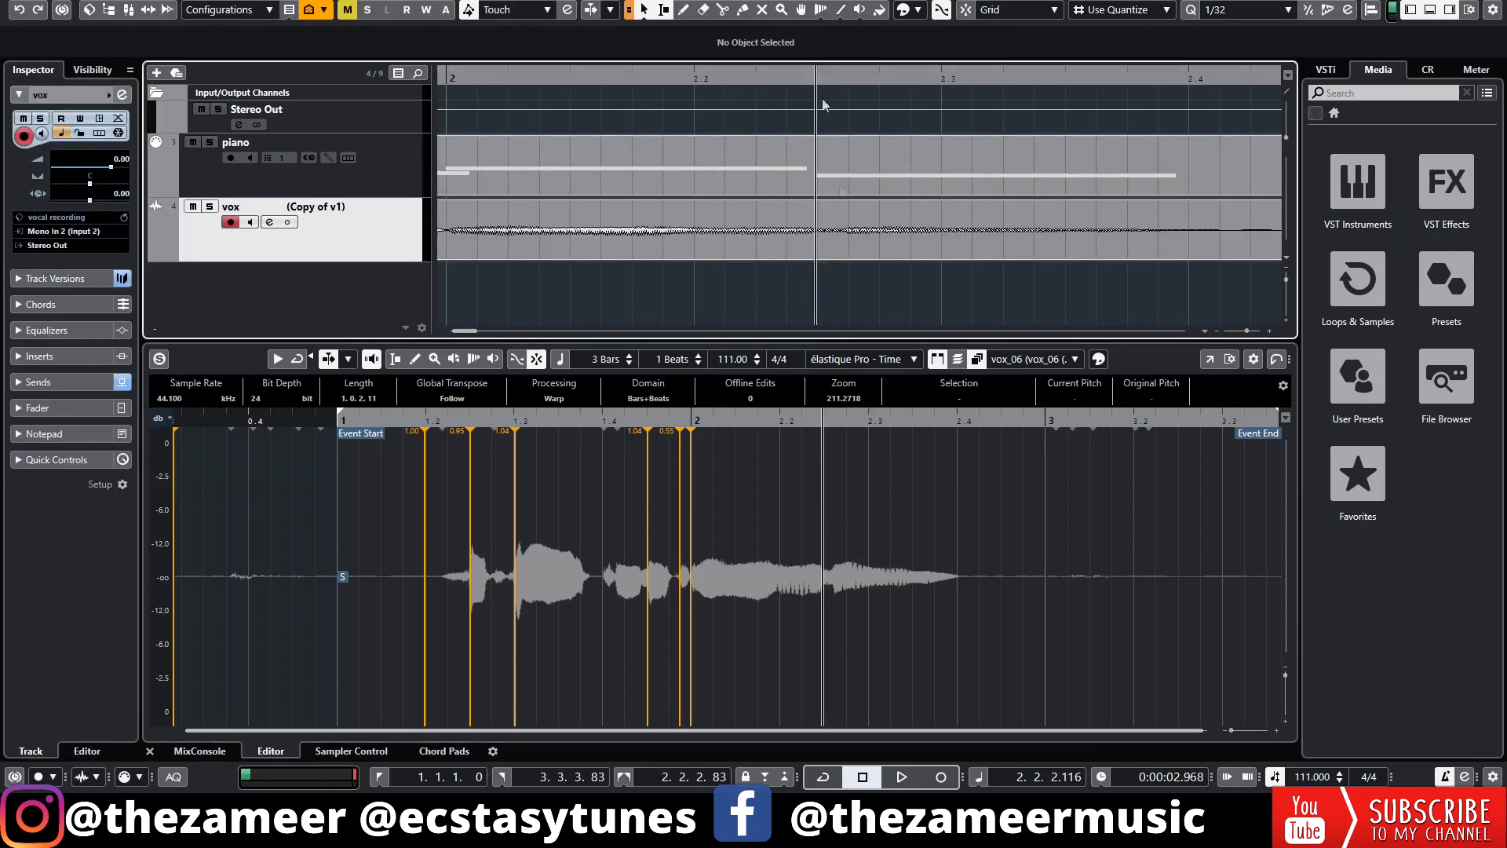
{"action": "left_click", "coordinate": [833, 539]}
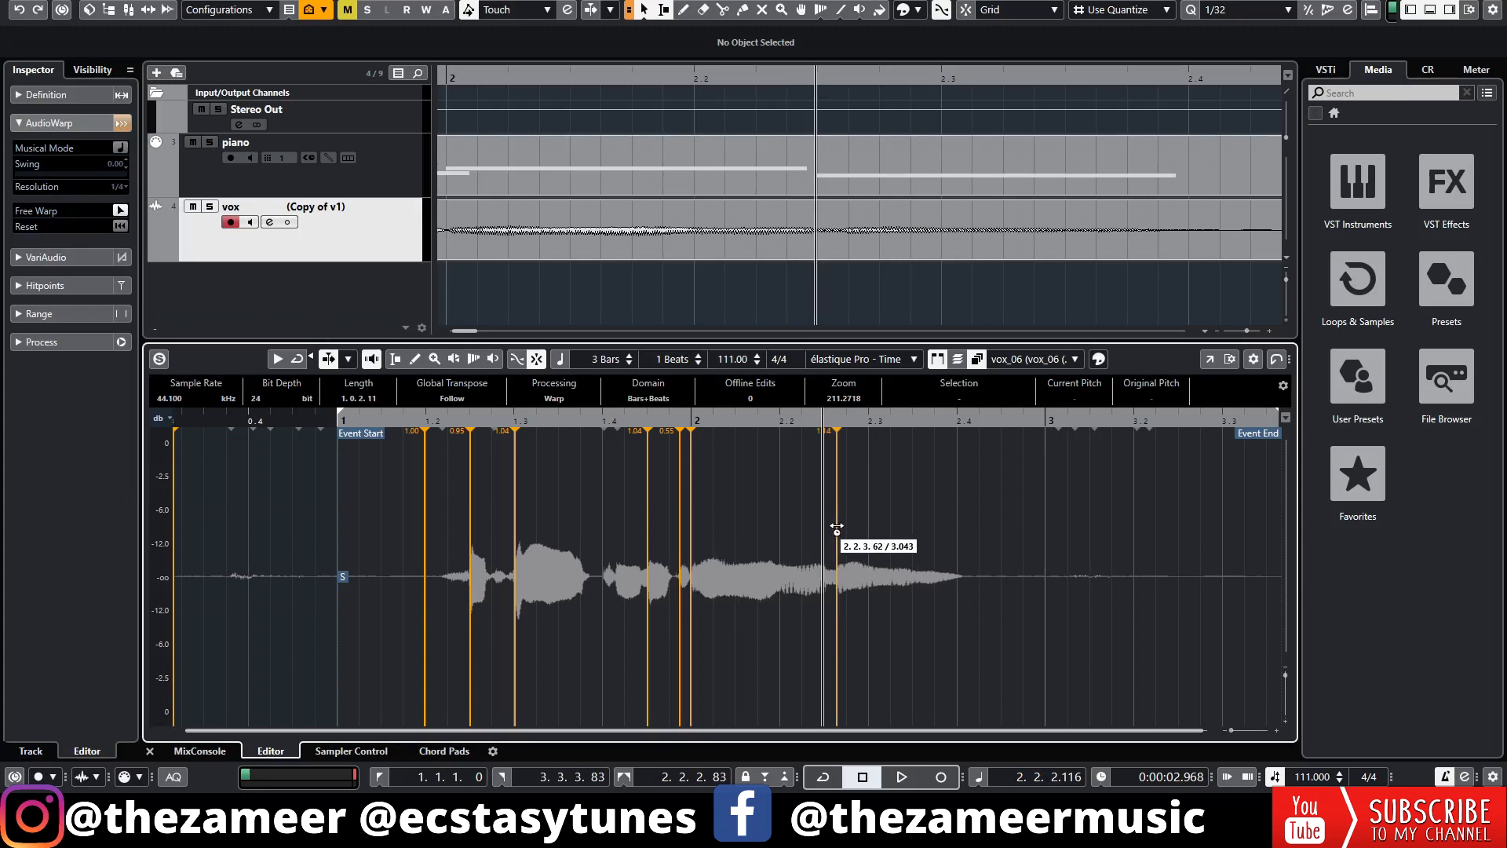
Step: Play the warped vox phrase with the piano from near the start of bar 1
{"action": "scroll", "coordinate": [791, 277], "scroll_direction": "down", "scroll_amount": 5}
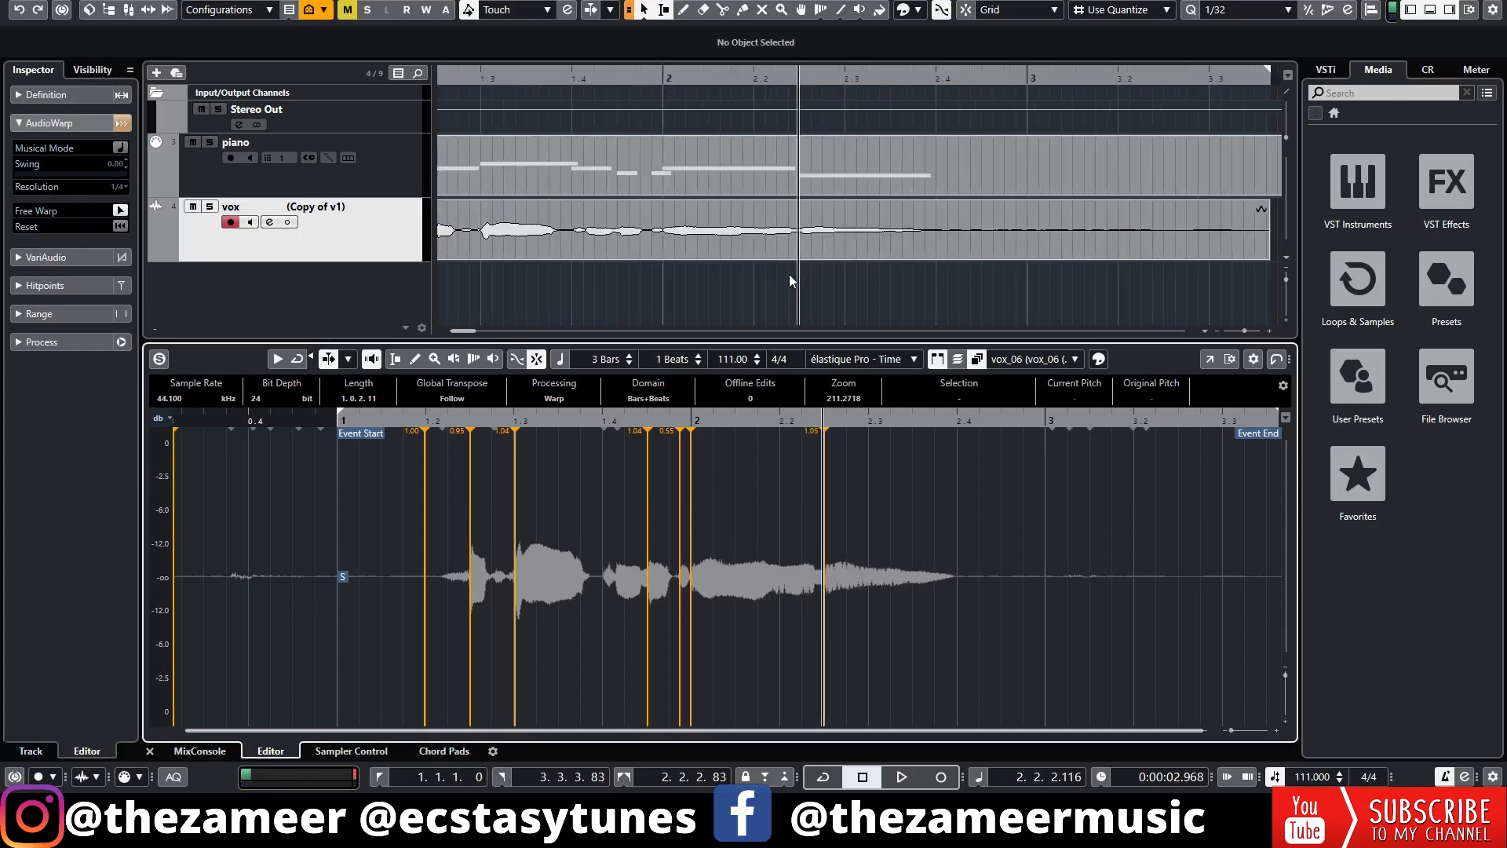
{"action": "double_click", "coordinate": [463, 76]}
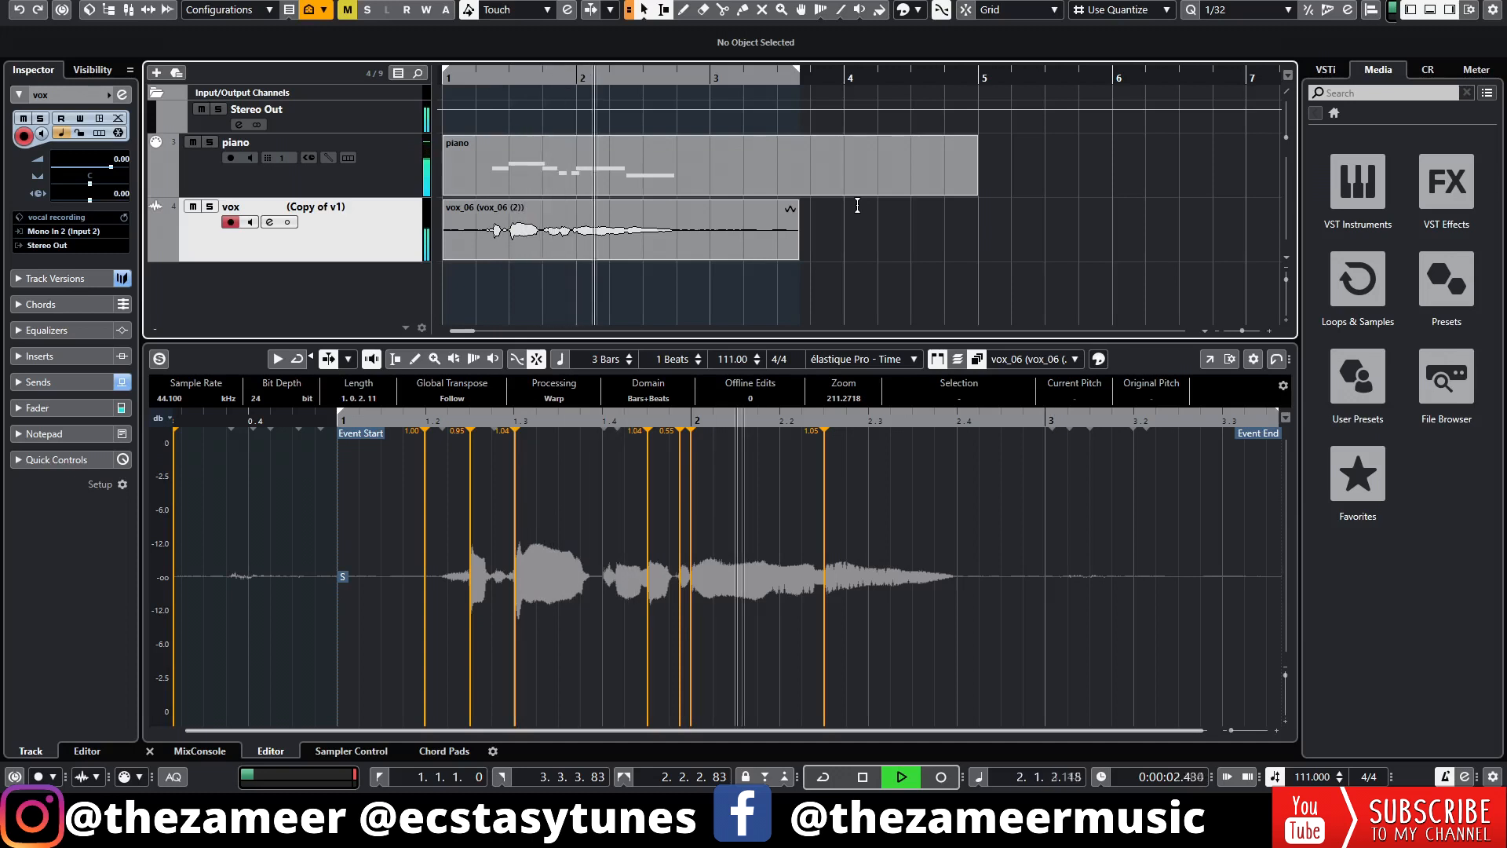
{"action": "key", "text": "space"}
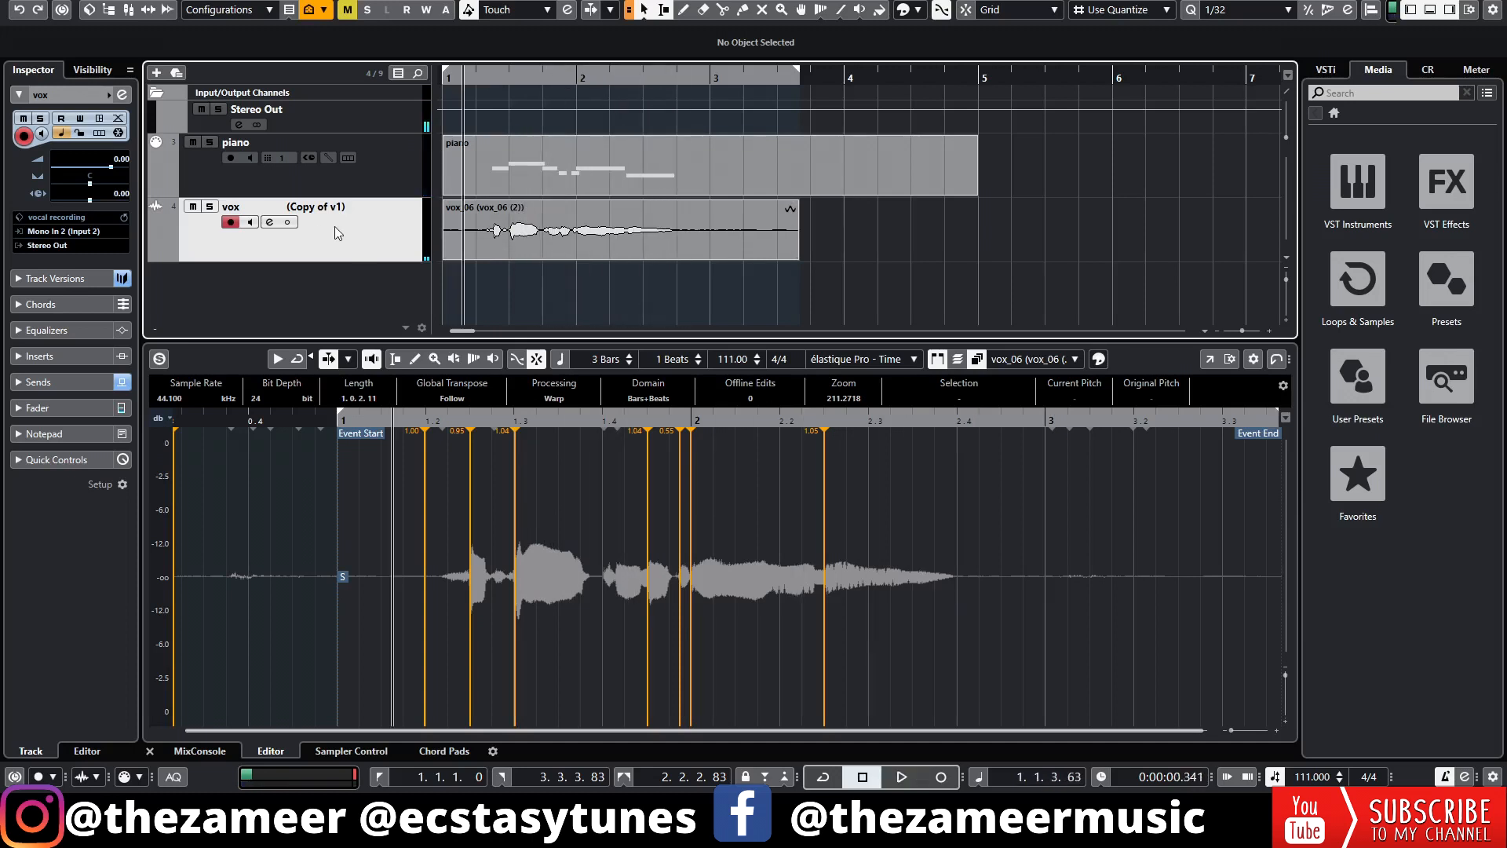
Step: Duplicate the vox track's current version and rename the duplicate as edited
{"action": "left_click", "coordinate": [53, 277]}
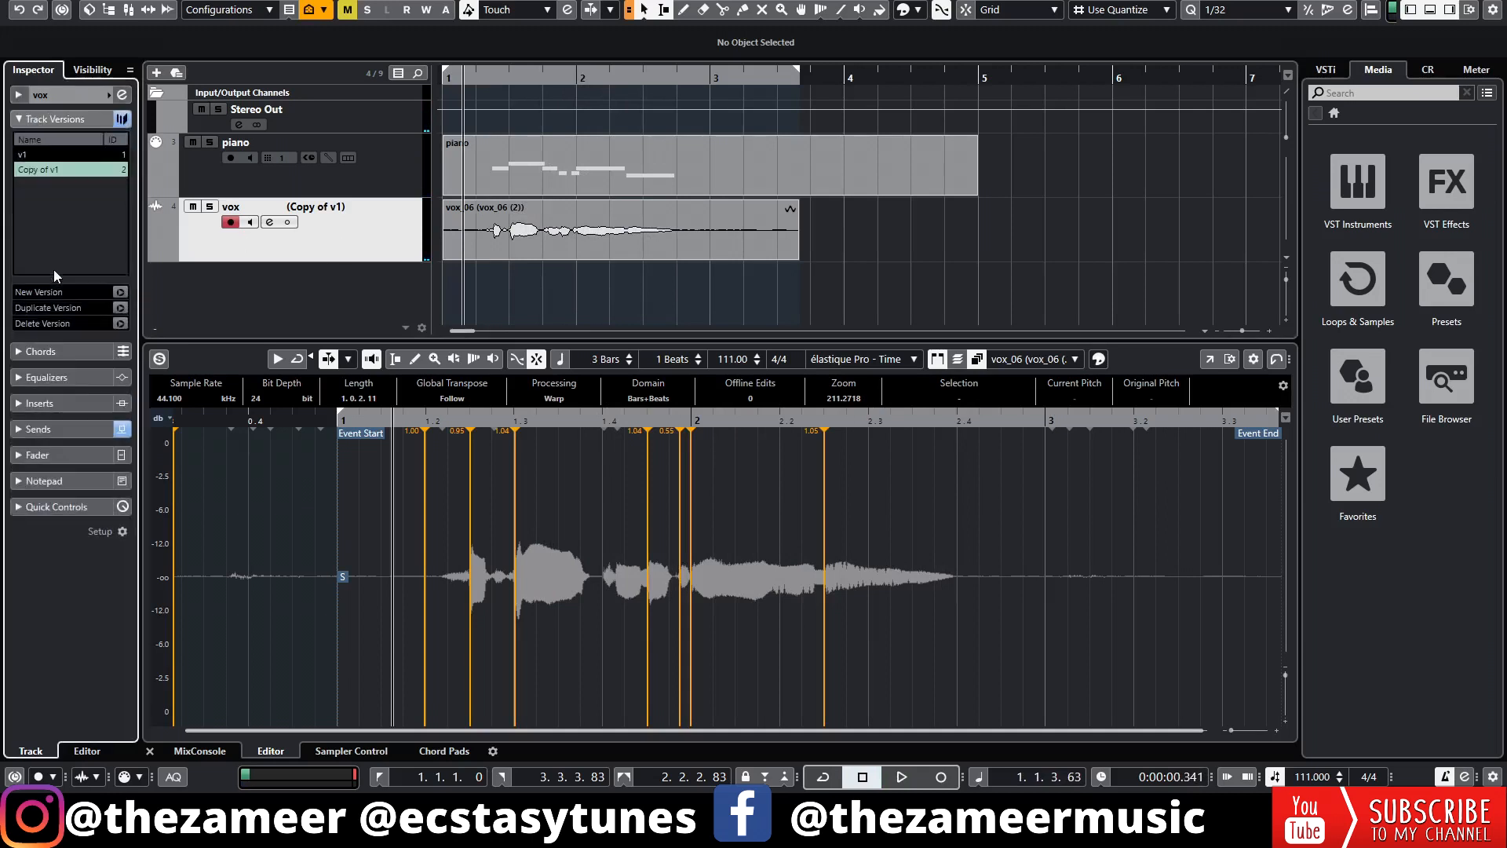
{"action": "left_click", "coordinate": [120, 309]}
{"action": "left_click", "coordinate": [540, 235]}
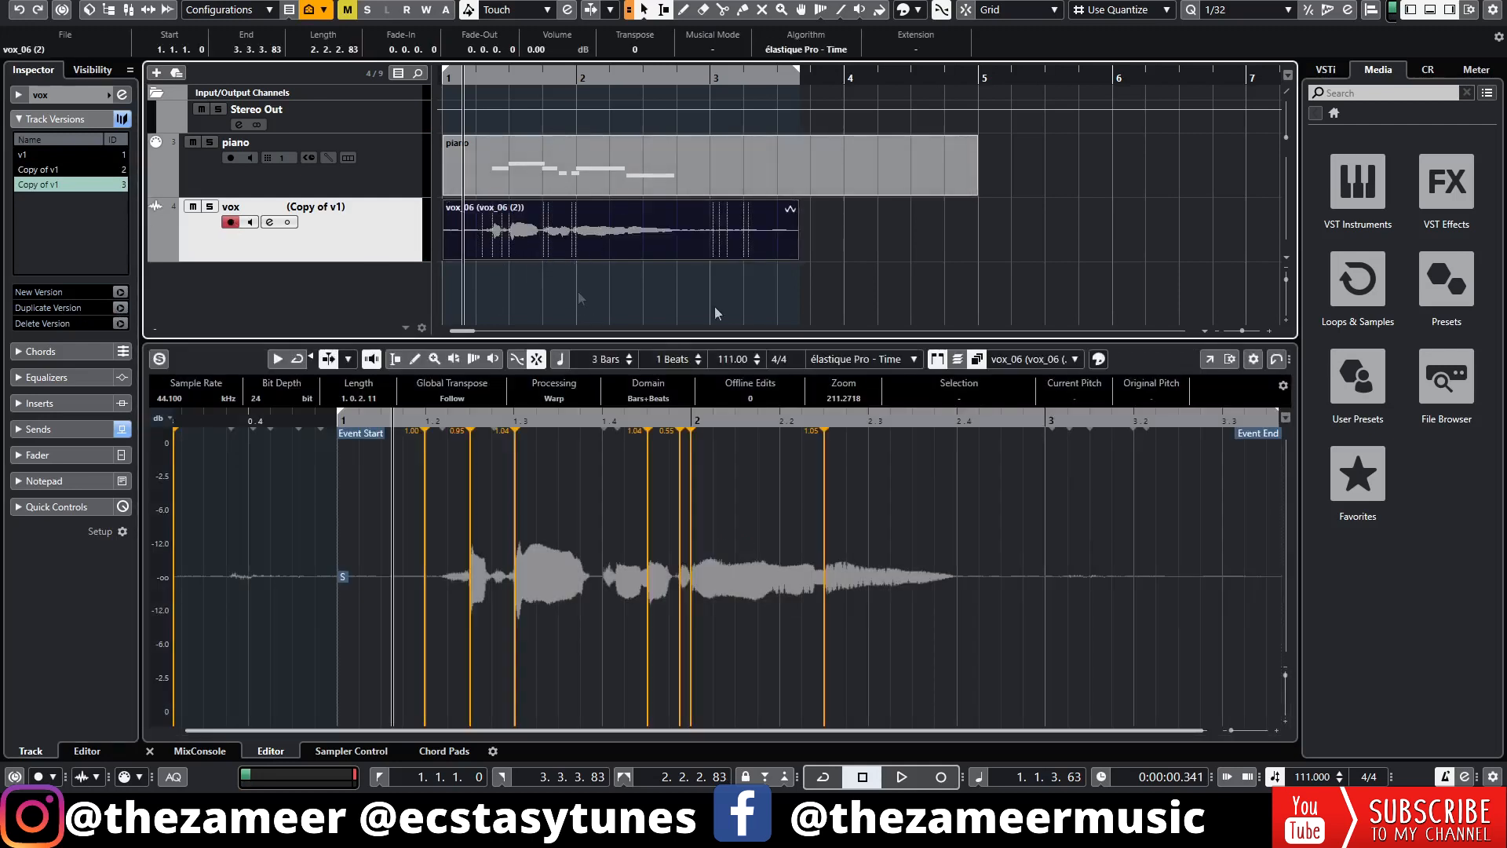
{"action": "double_click", "coordinate": [67, 184]}
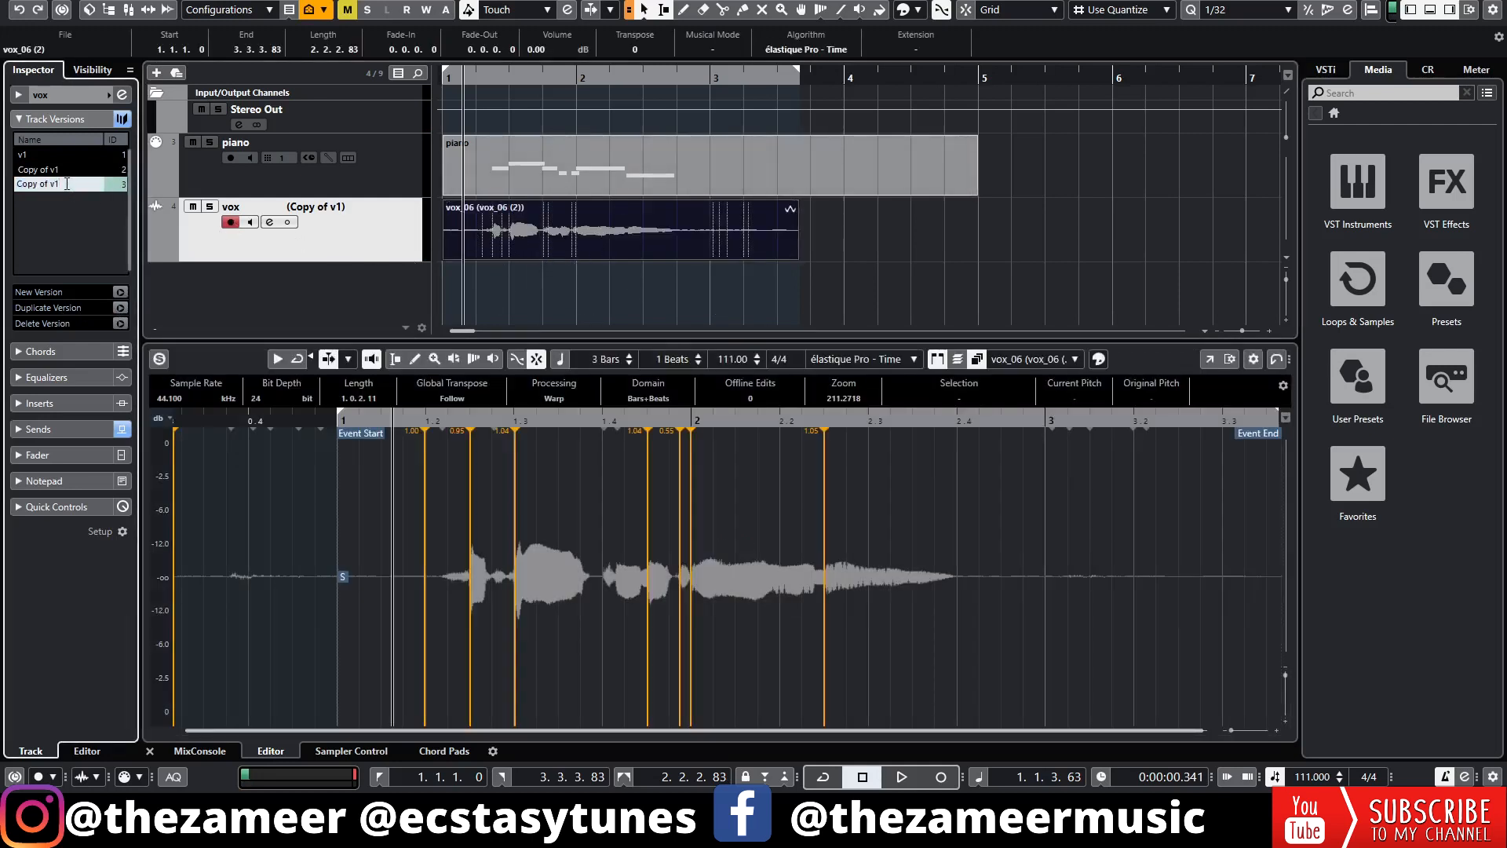
{"action": "type", "text": "edited"}
{"action": "key", "text": "Return"}
Step: Switch the vox track to the remaining Copy of v1 version and rename it as original
{"action": "double_click", "coordinate": [47, 170]}
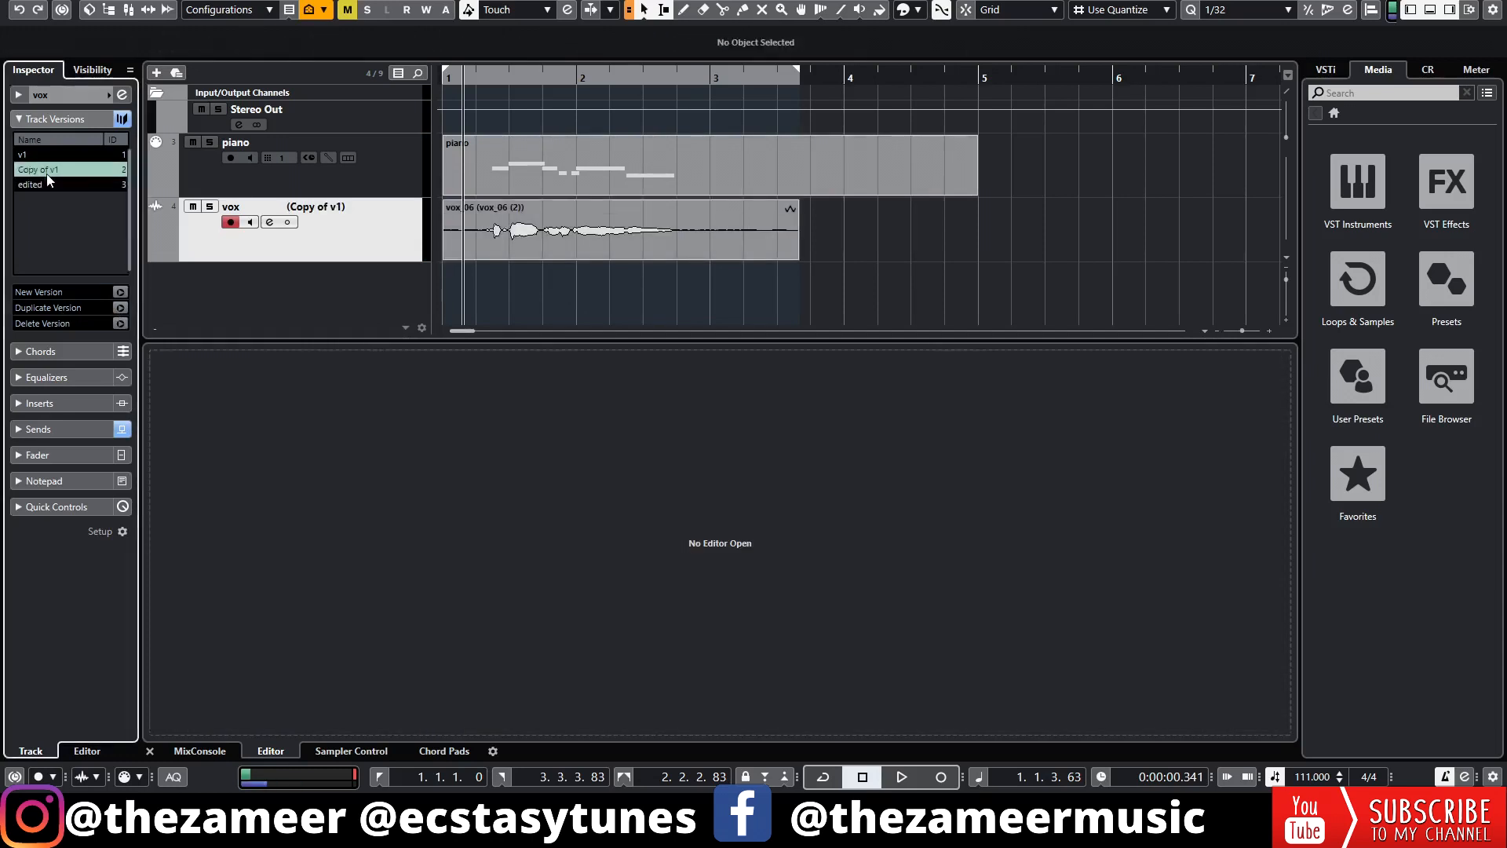
{"action": "type", "text": "original"}
{"action": "key", "text": "Return"}
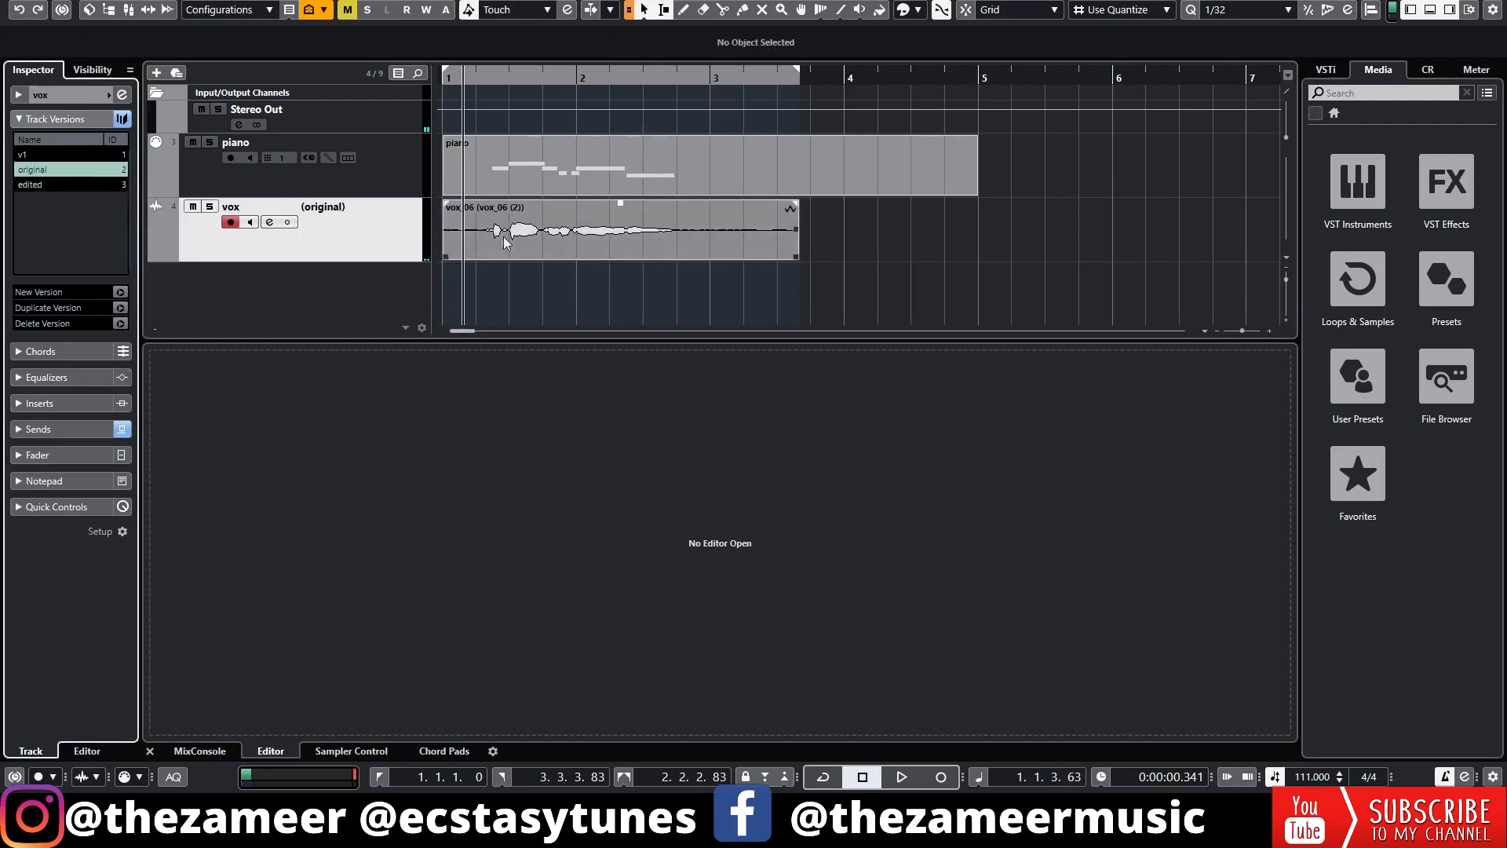
Step: Erase the warp markers from the original version's vox event, applying it as a new version, and play it with the piano
{"action": "double_click", "coordinate": [561, 243]}
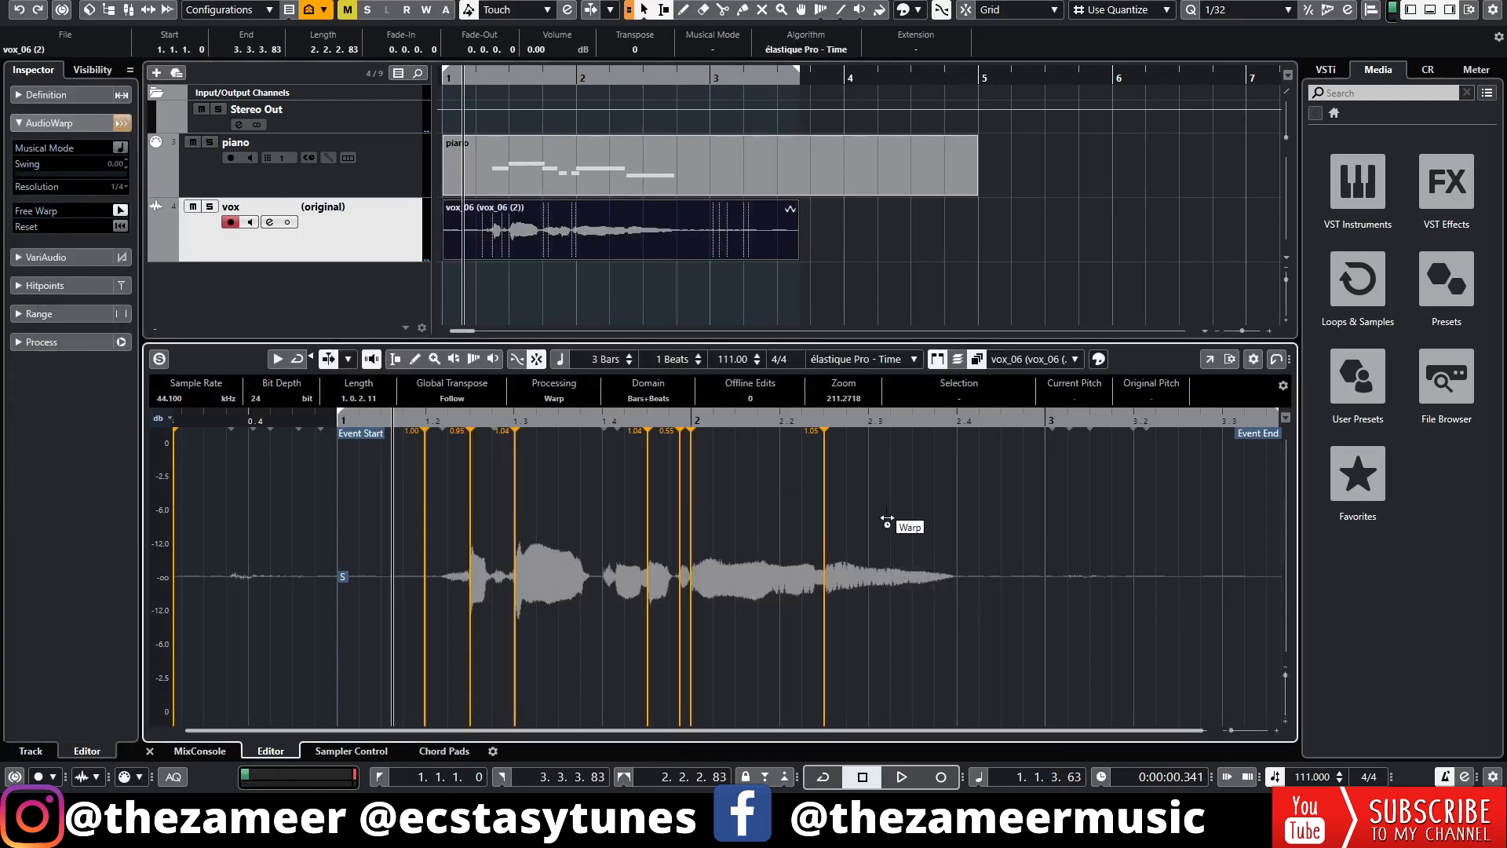
{"action": "left_click_drag", "start_coordinate": [660, 515], "coordinate": [394, 518]}
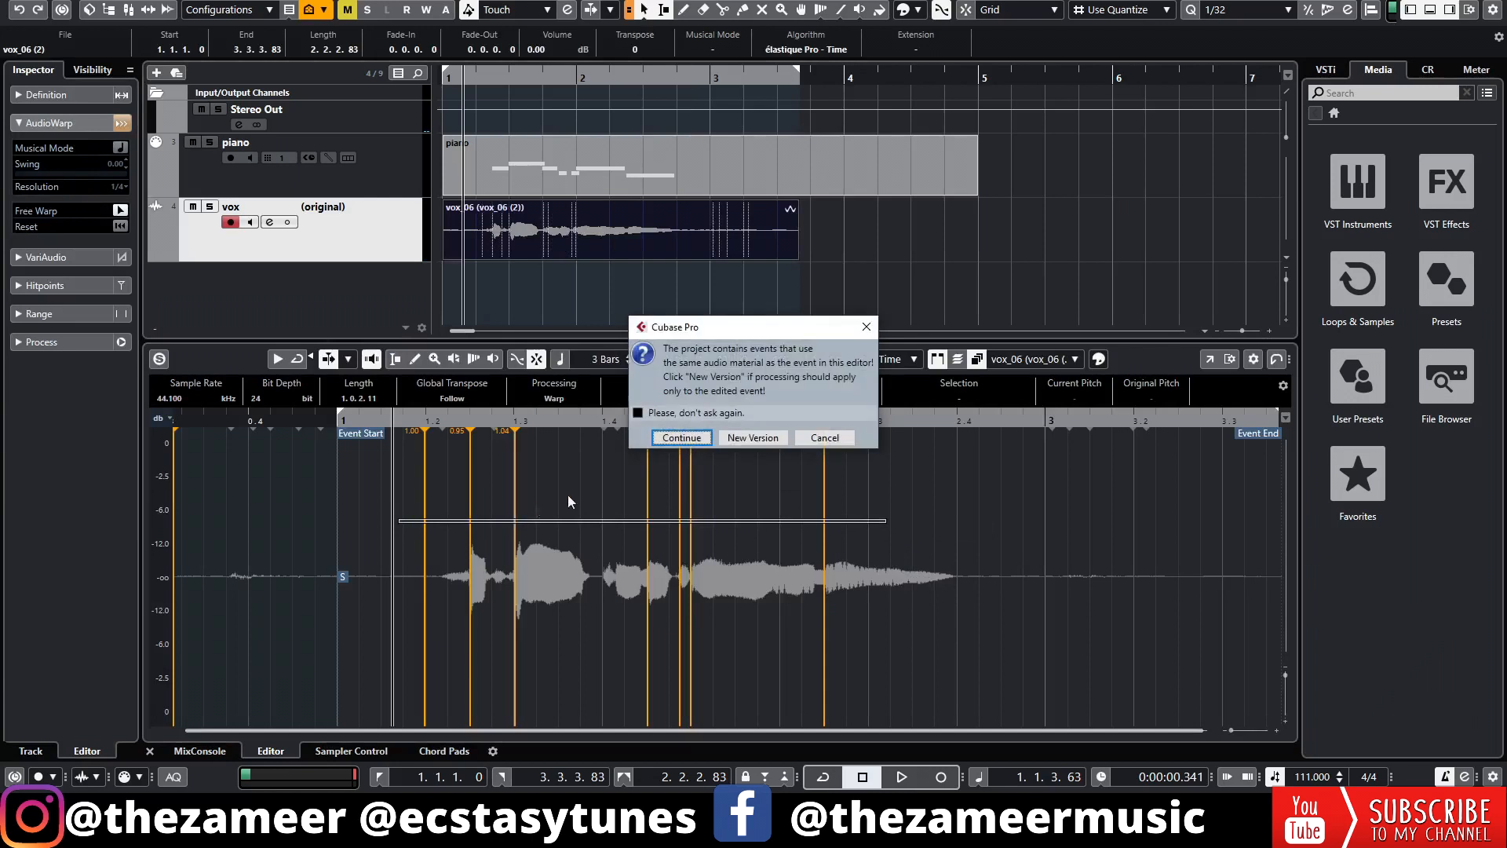
{"action": "left_click", "coordinate": [768, 439]}
{"action": "key", "text": "space"}
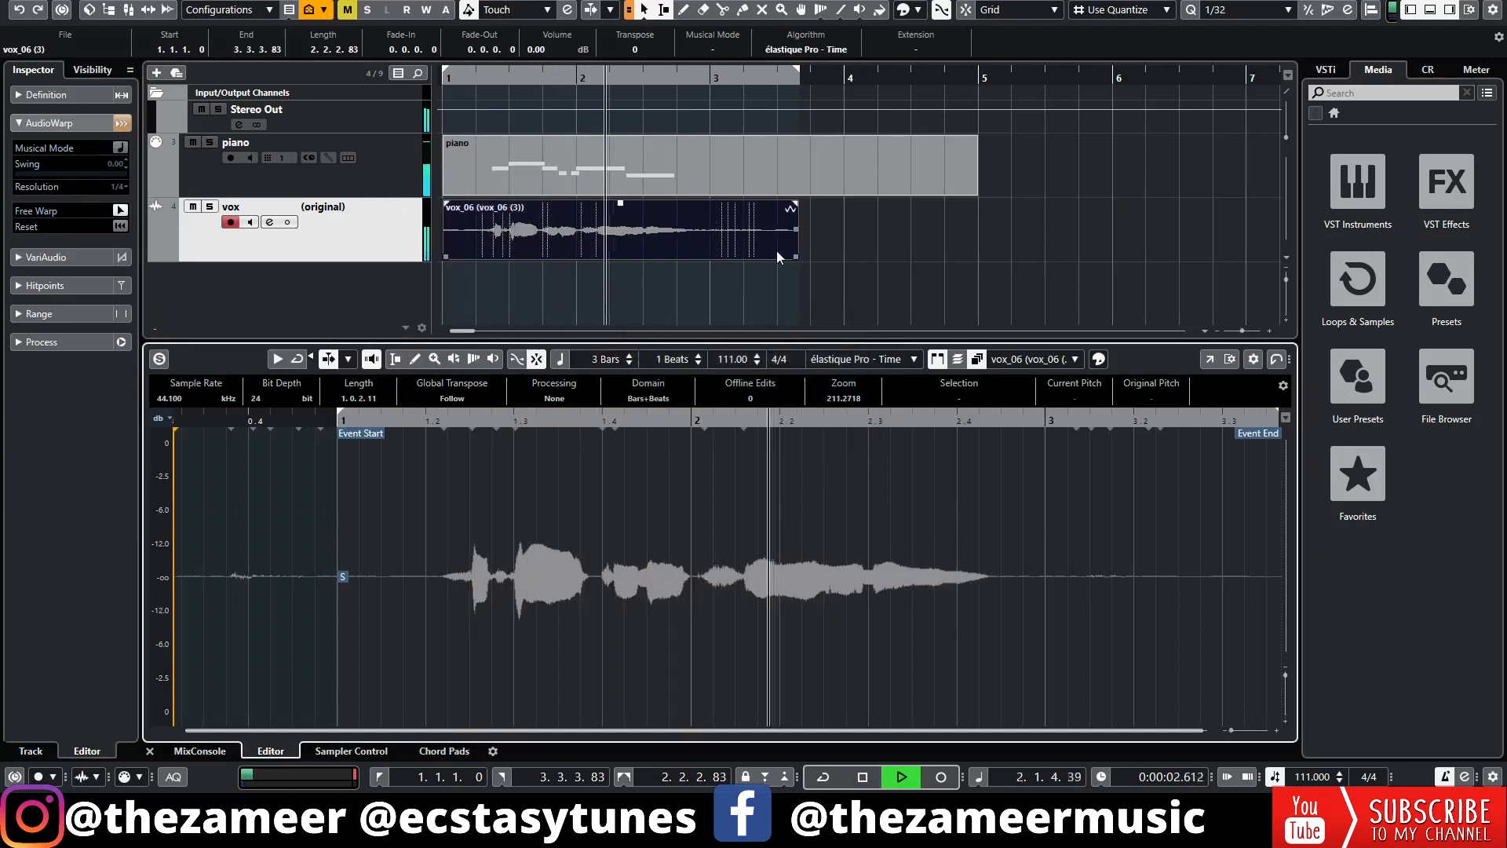
{"action": "key", "text": "space"}
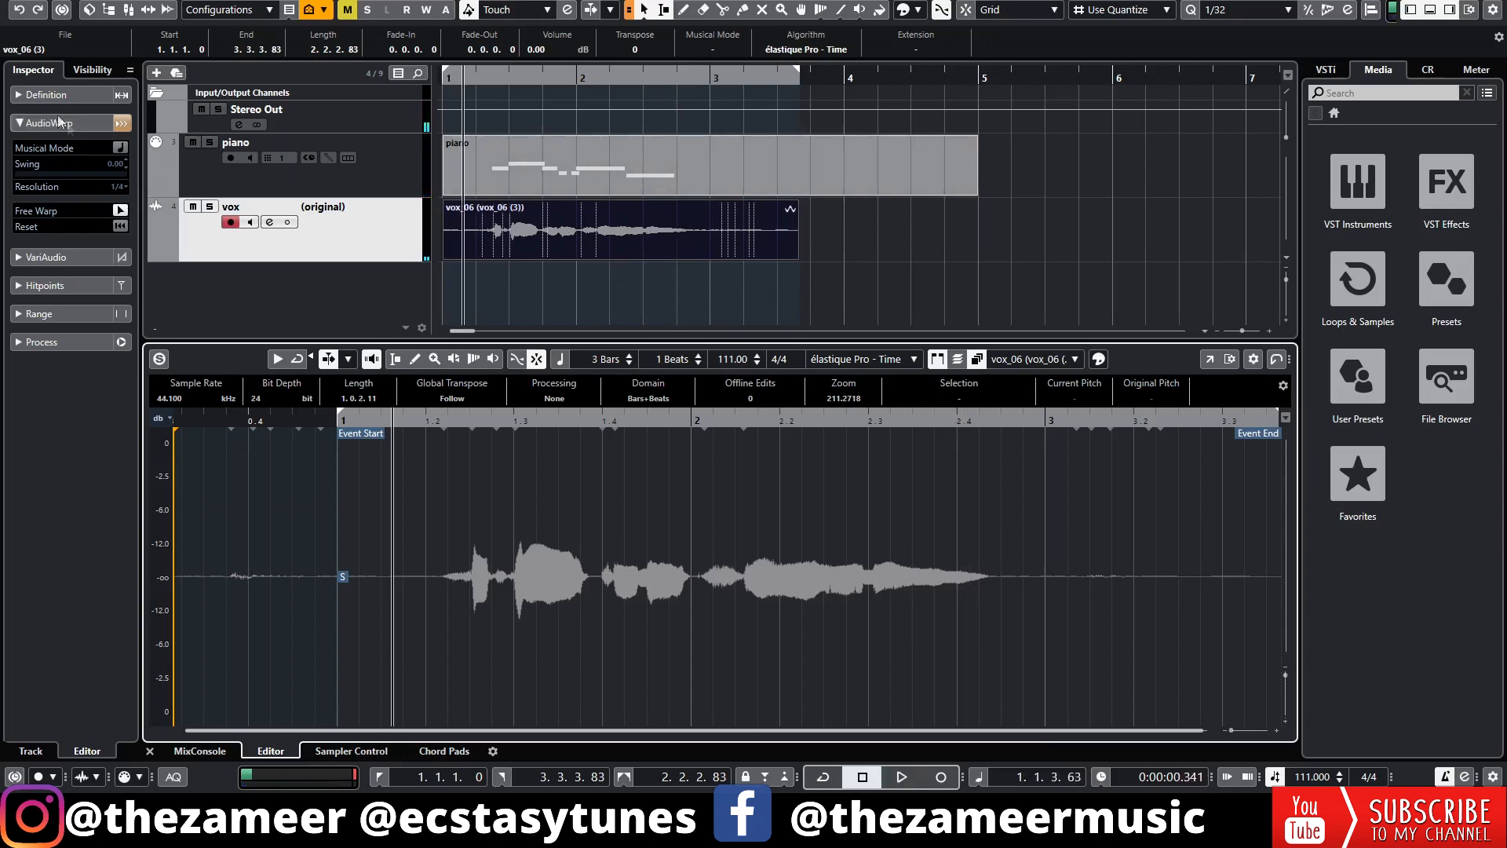
Step: Switch the vox track to the edited version, play it with the piano for comparison, and deselect the event
{"action": "left_click", "coordinate": [52, 187]}
{"action": "key", "text": "space"}
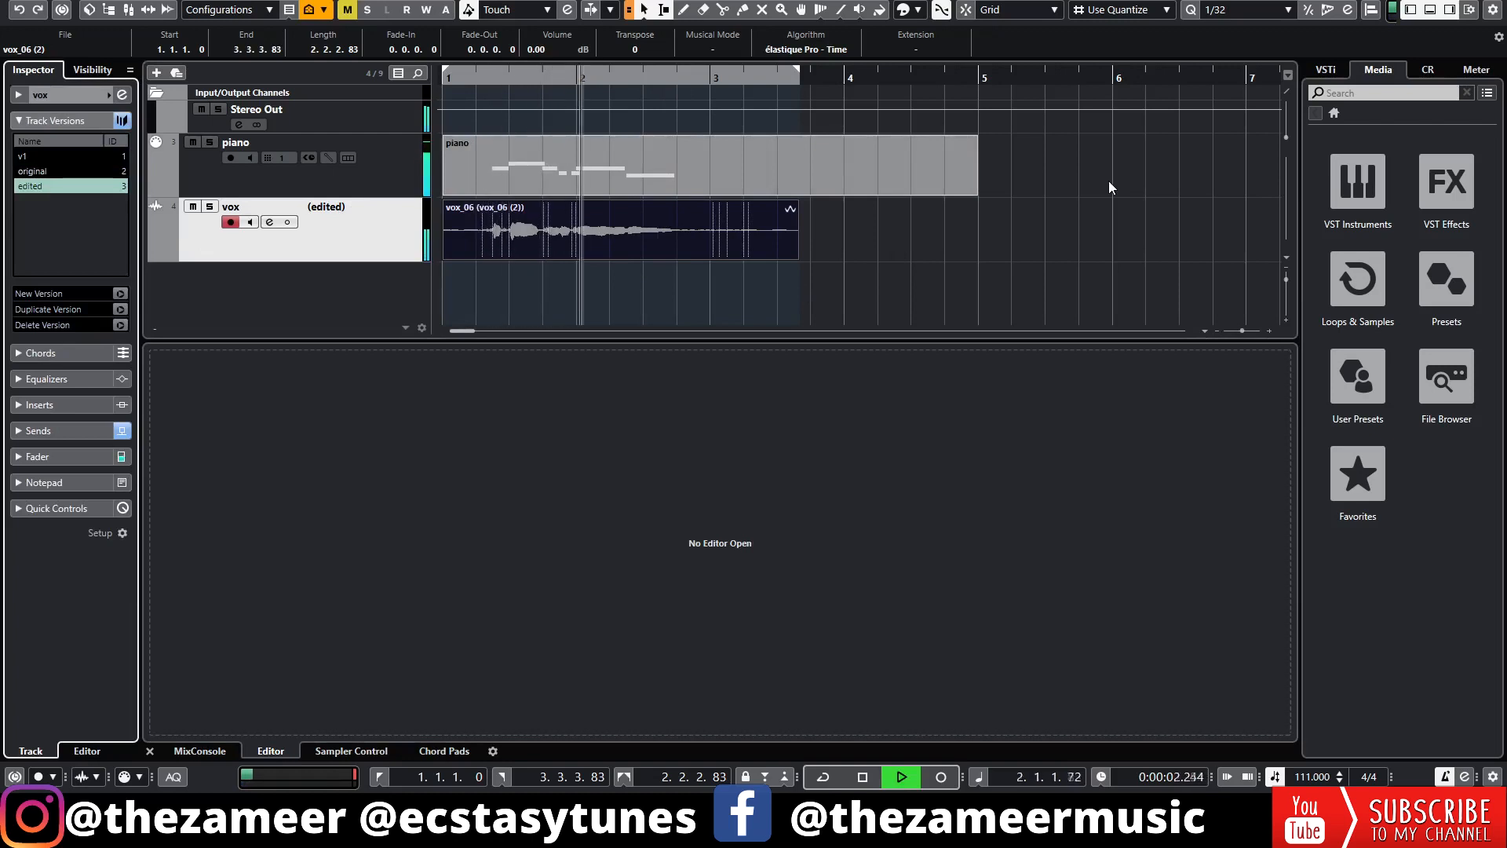
{"action": "key", "text": "space"}
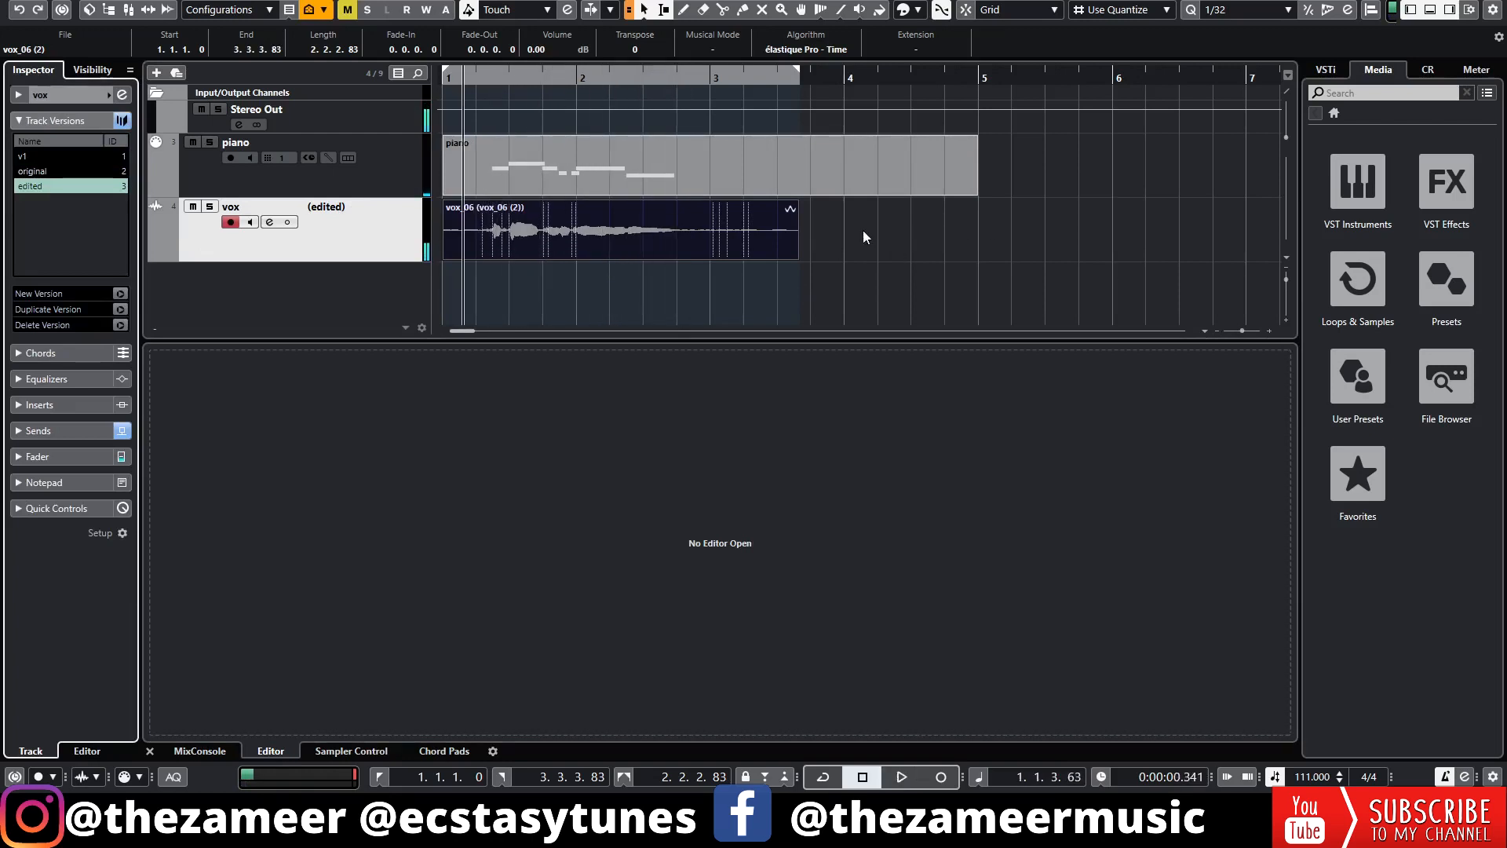
{"action": "left_click", "coordinate": [864, 229]}
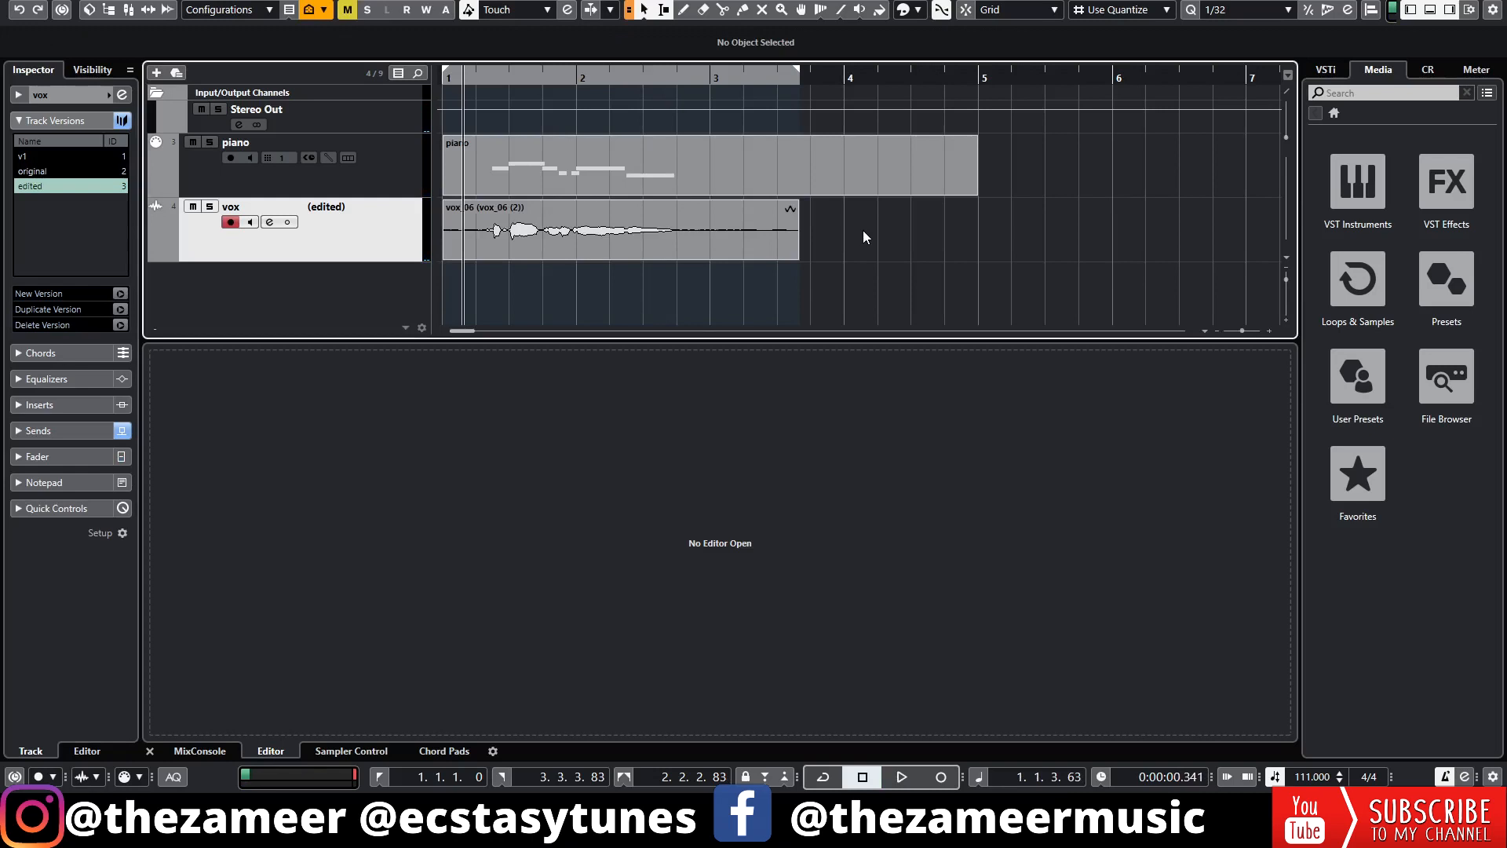